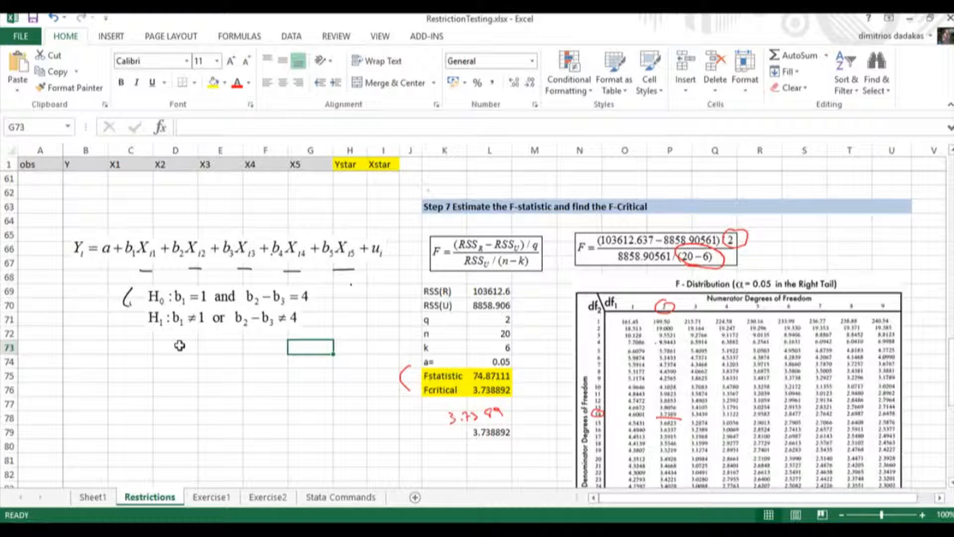
Step: Underline in red ink the Y and X1–X5 terms of the regression equation and both hypotheses, and mark the Fstatistic value
drag(66, 269, 97, 276)
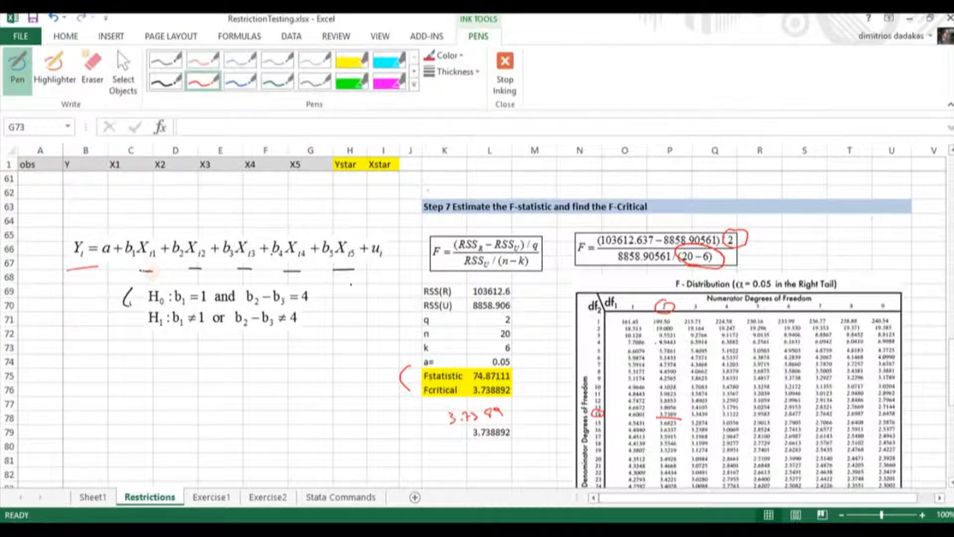
drag(136, 263, 362, 268)
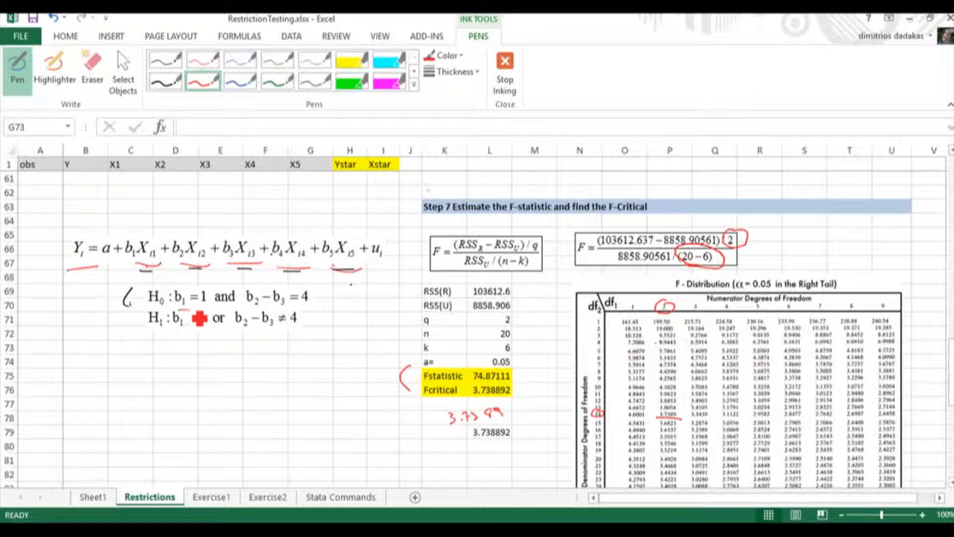
drag(251, 306, 308, 307)
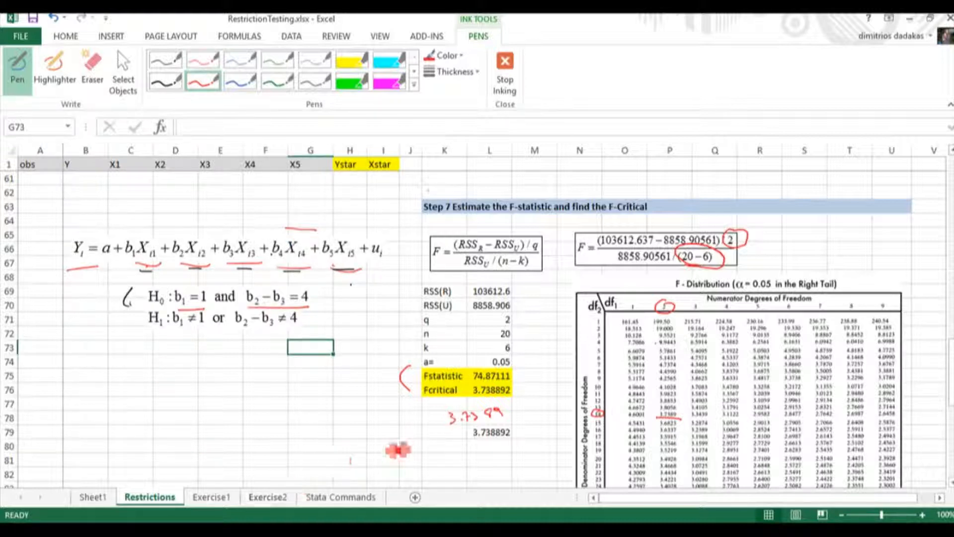
drag(514, 375, 526, 374)
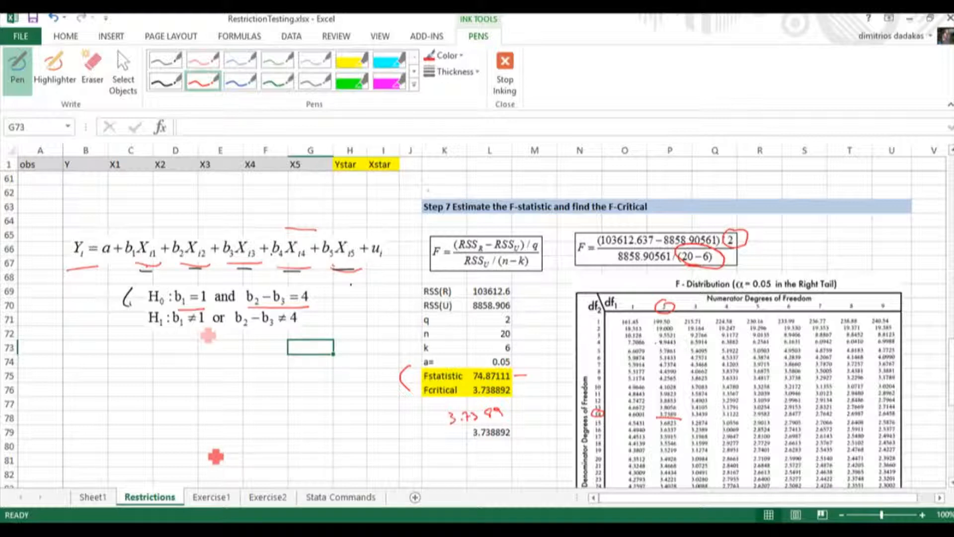
mouse_move(172, 336)
mouse_down()
mouse_move(252, 341)
mouse_move(308, 329)
mouse_up()
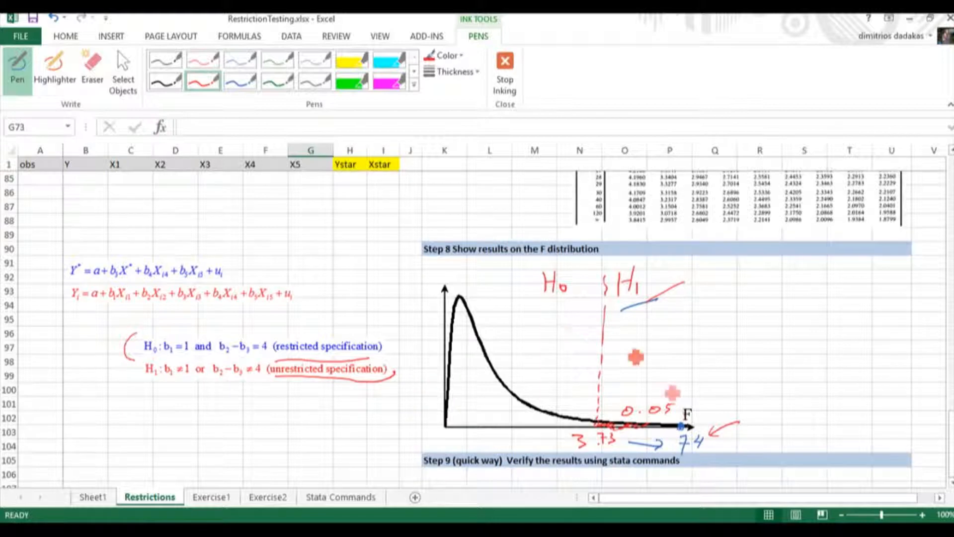
Step: In red ink, circle 74 on the F distribution, mark the restricted and unrestricted specifications, and underline the unrestricted equation's regressors
mouse_move(681, 430)
mouse_down()
mouse_move(692, 462)
mouse_move(719, 432)
mouse_move(712, 420)
mouse_move(692, 420)
mouse_up()
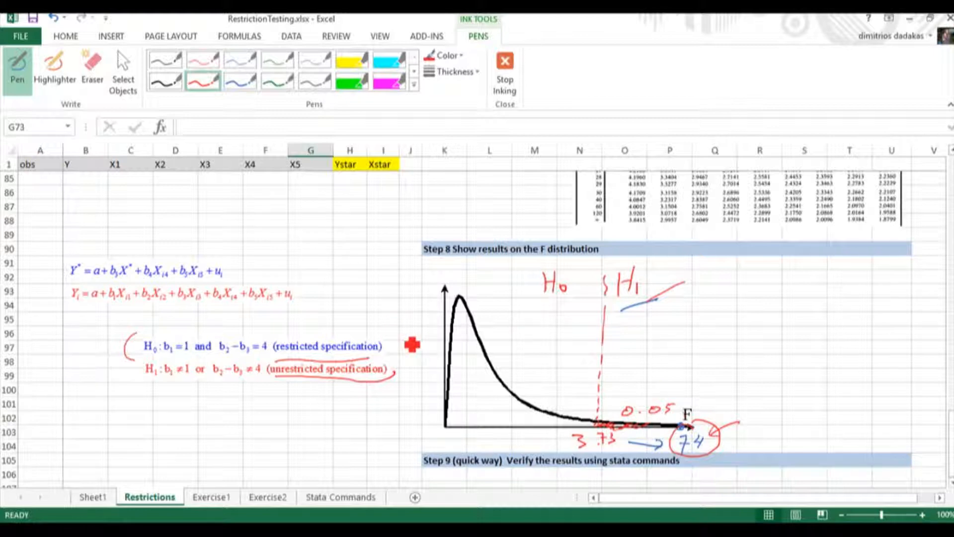
mouse_move(404, 335)
mouse_down()
mouse_move(385, 341)
mouse_move(401, 368)
mouse_move(364, 391)
mouse_up()
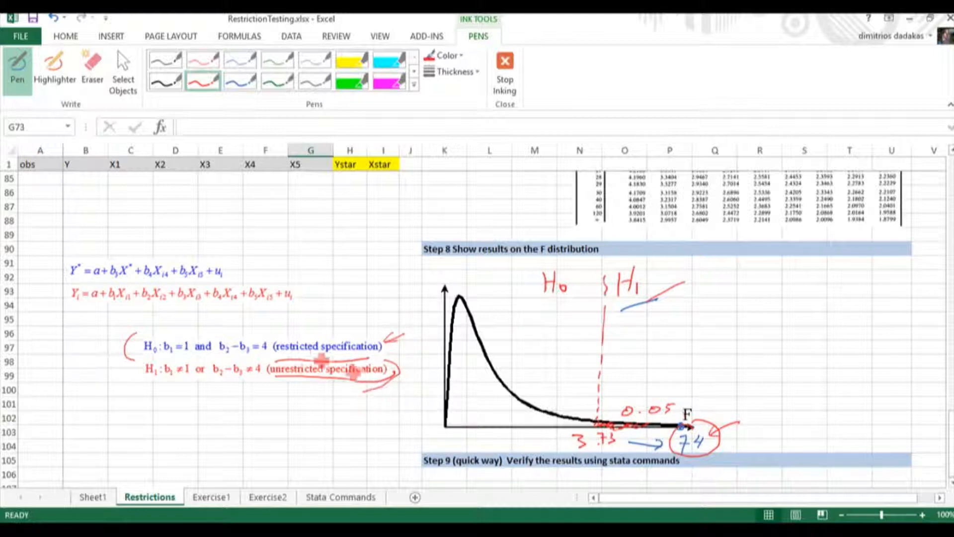
drag(114, 311, 266, 310)
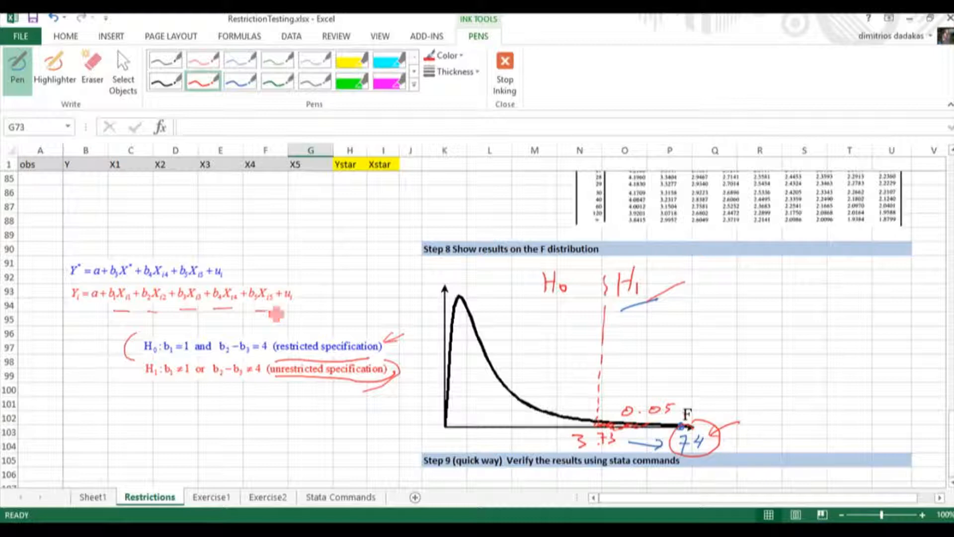
click(125, 69)
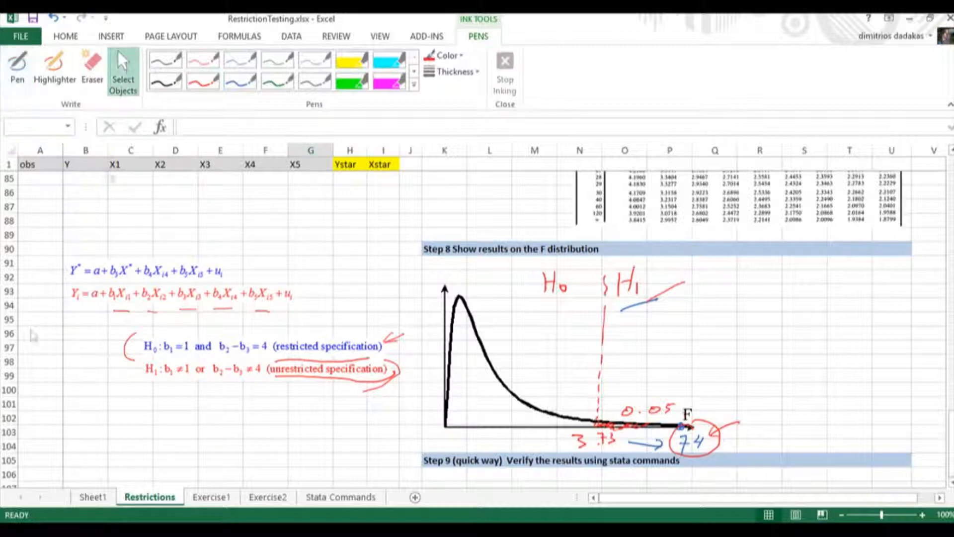
Step: Examine the X1 to X5 headers and the Y data column in Sheet1
click(96, 496)
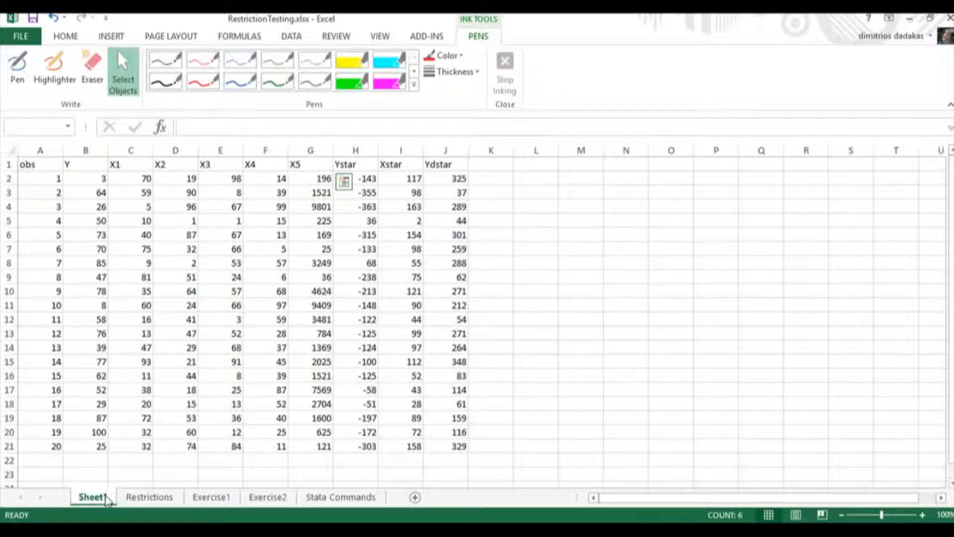
click(121, 164)
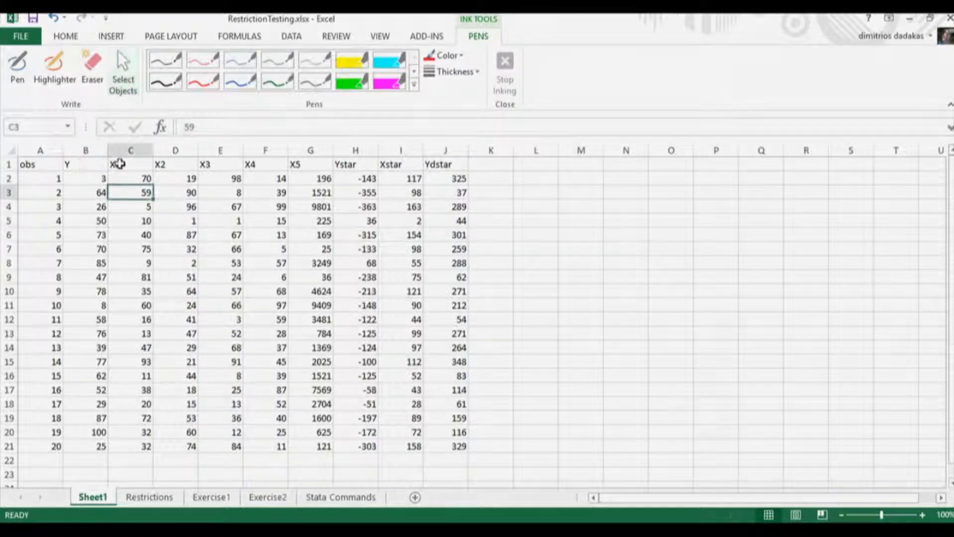
drag(121, 164, 308, 164)
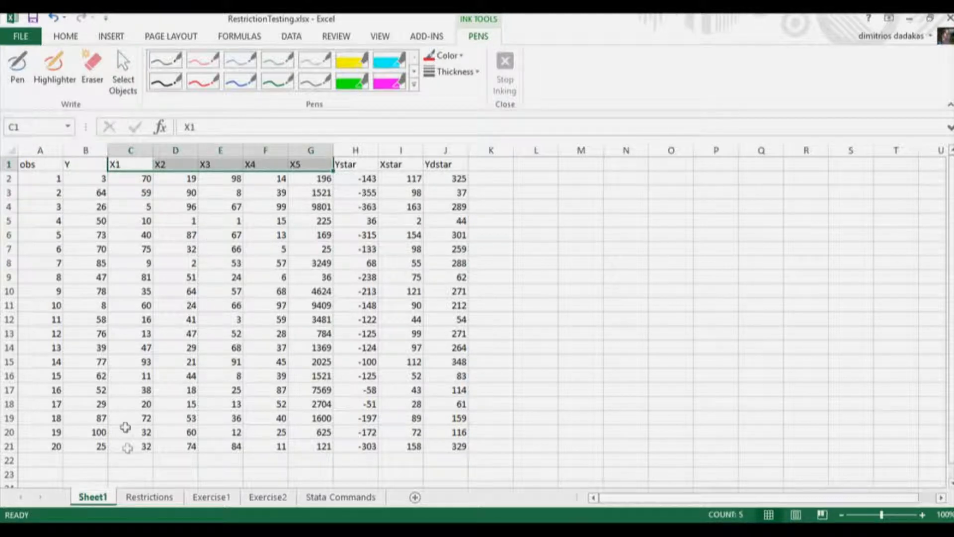
drag(75, 164, 91, 448)
click(191, 348)
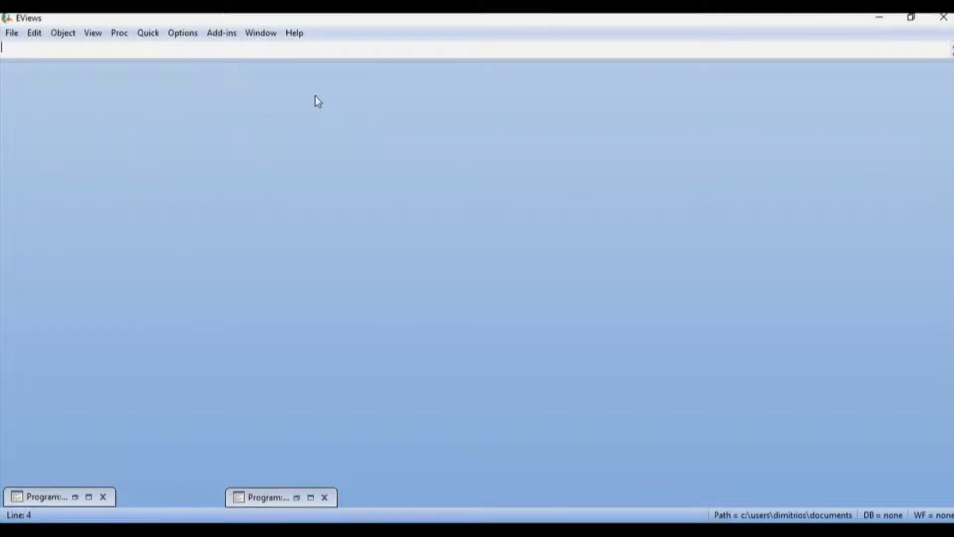
Step: In EViews, discard the unsaved untitled program and write a new one with "create u 1 21" and "read(b2, s=Sheet1) c:\temp\Restr.xls Y X1 X2 X3 X4 X5 Ystar Xstar Ydstar"
click(12, 33)
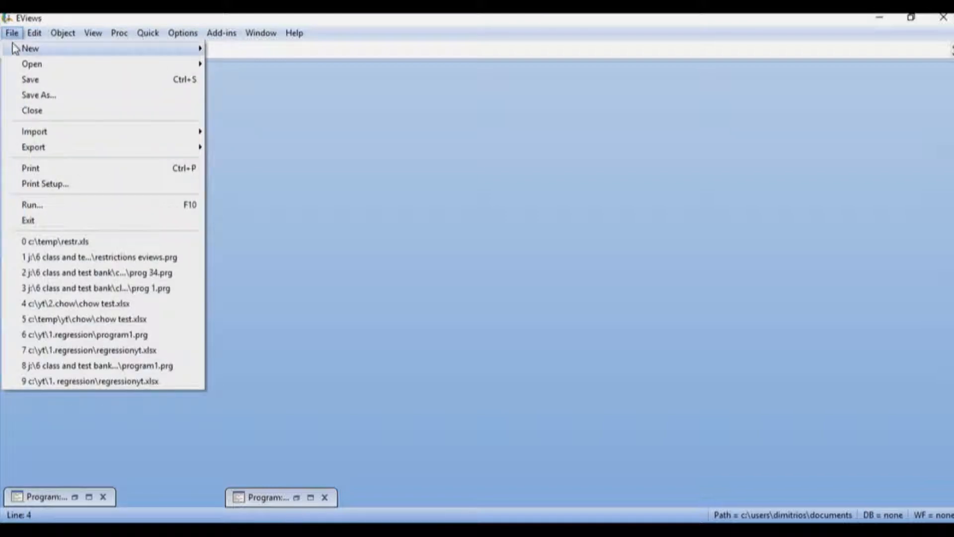
mouse_move(90, 51)
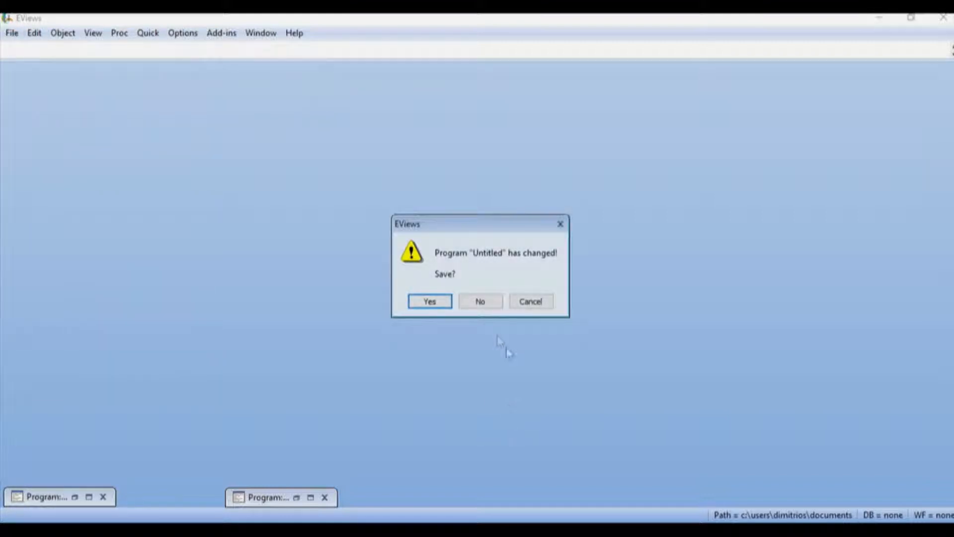
click(480, 301)
drag(454, 174, 405, 115)
text(create u  1 21  read(b2, s=Sheet1) c:\temp\Restr.xls  Y X1 X2 X3 X4 X5 Ystar Xstar Ydstar)
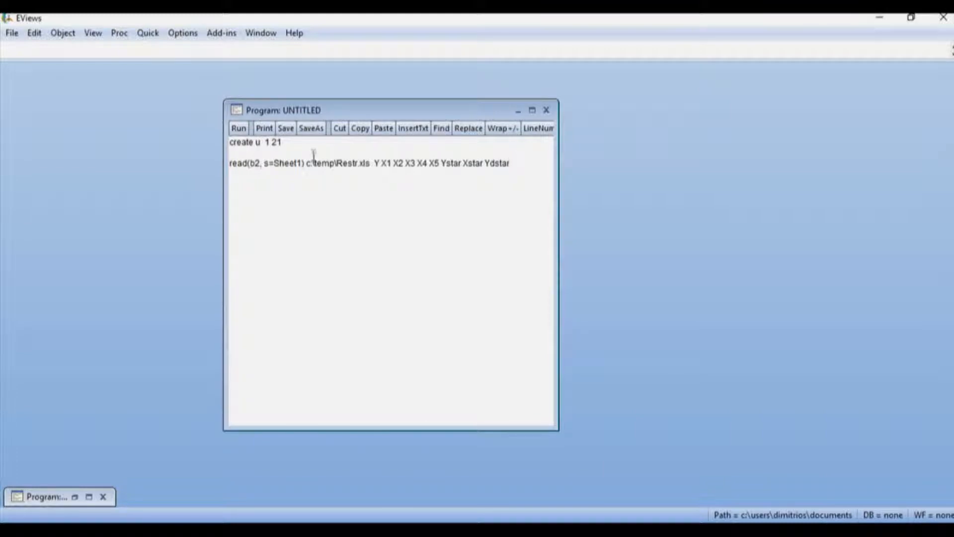
Step: Remove the read line from the program and run only "create u 1 21" to create the workfile
drag(294, 145, 228, 144)
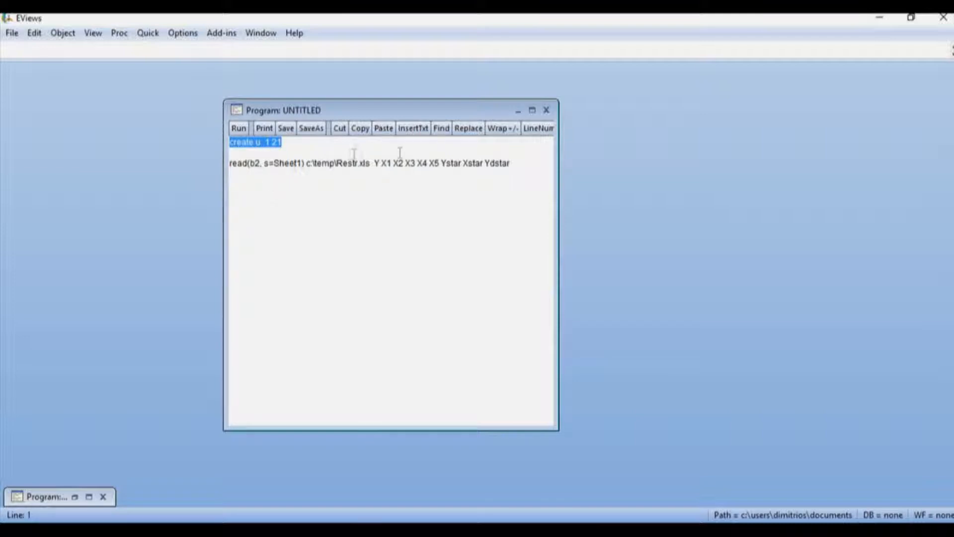
drag(515, 163, 200, 175)
key(Delete)
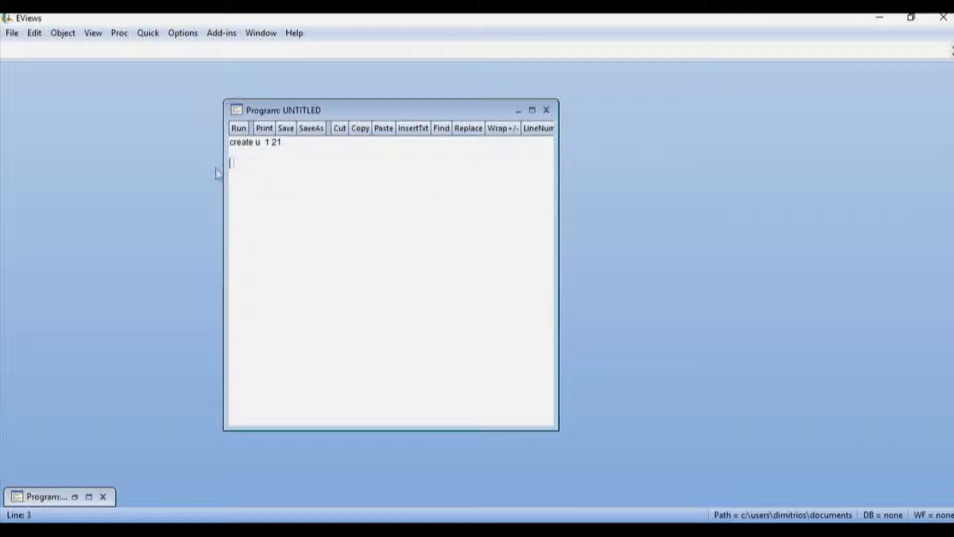
click(238, 128)
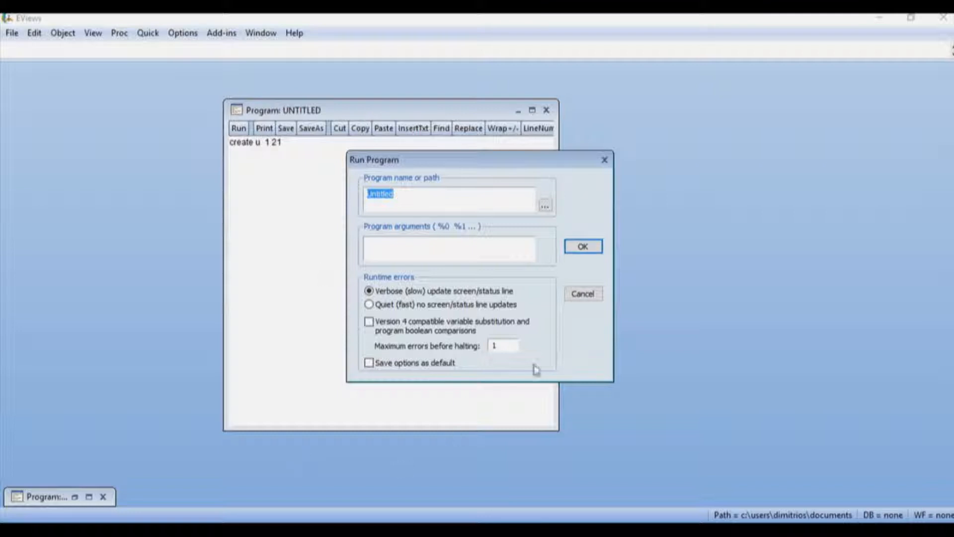
click(579, 247)
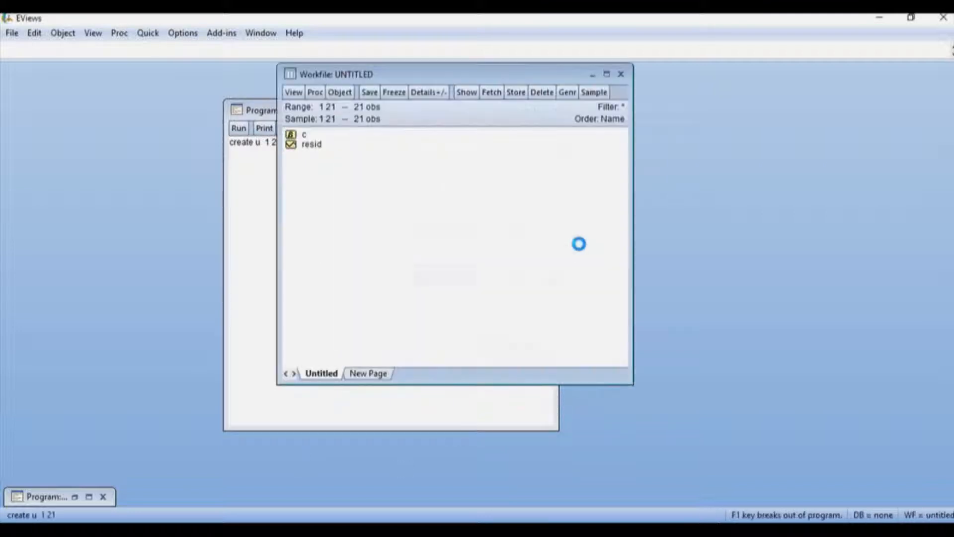
Step: Arrange the program window and the new workfile window side by side
drag(409, 77, 637, 98)
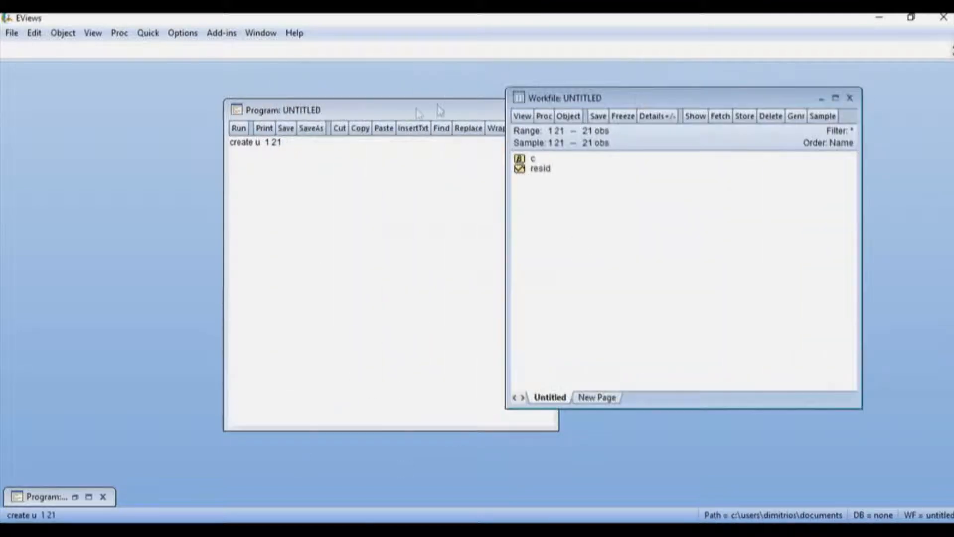
click(402, 118)
drag(403, 118, 215, 109)
drag(620, 94, 535, 101)
Step: Open the coefficient vector c from the workfile, look through its rows, and close it
double_click(452, 162)
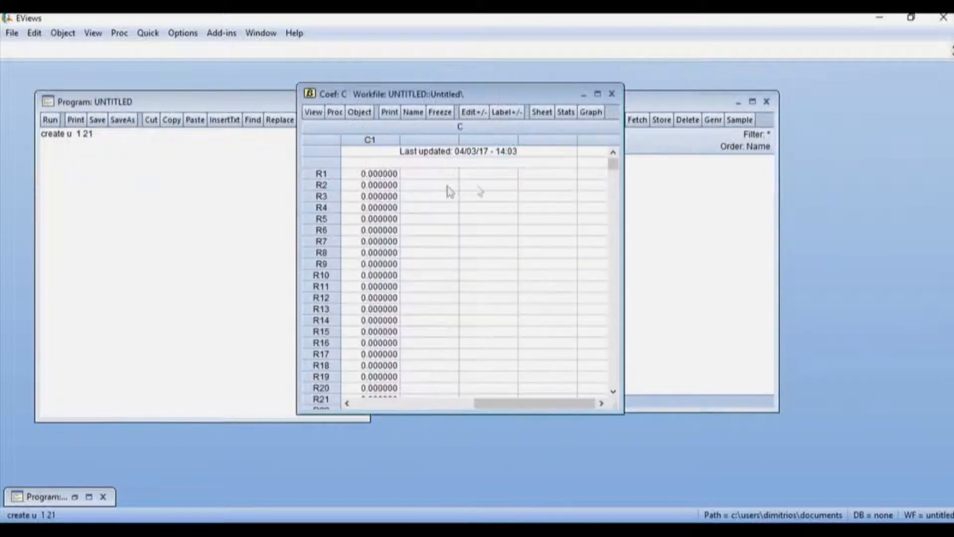
drag(609, 166, 602, 137)
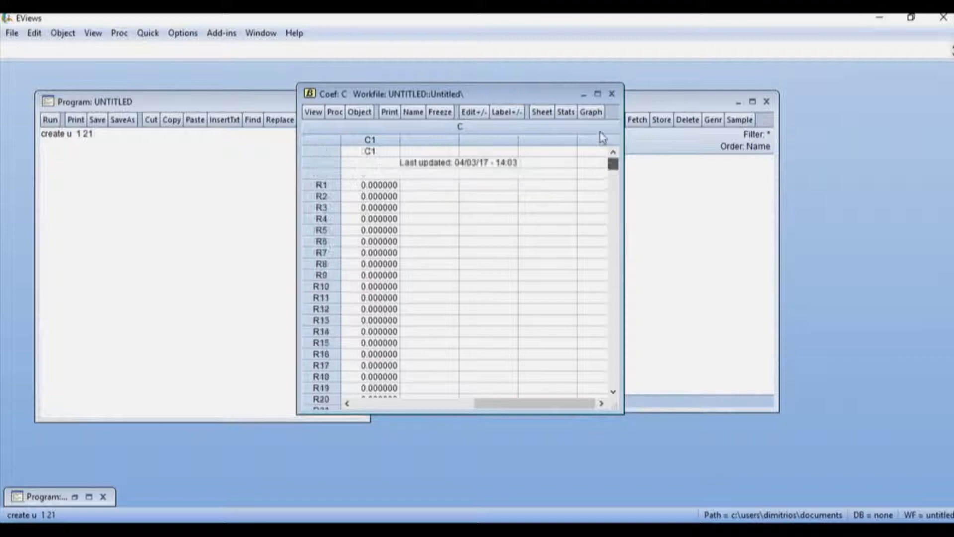
click(611, 94)
Step: Add "read(b2, s=Sheet1) c:\temp\Restr.xls Y X1 X2 X3 X4 X5 Ystar Xstar Ydstar" below the create line of the program
click(63, 146)
text(read(b2, s=Sheet1) c:\temp\Restr.xls Y X1 X2 X3 X4 X5 Ystar Xstar Ydstar)
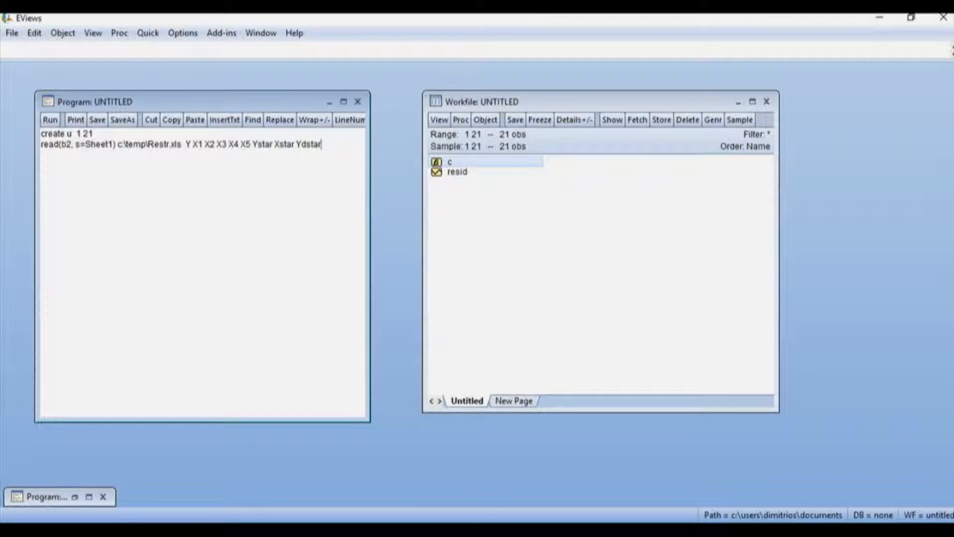
Step: Switch to the Excel workbook and examine the obs column and cell B2, the first Y value, on Sheet1
click(293, 529)
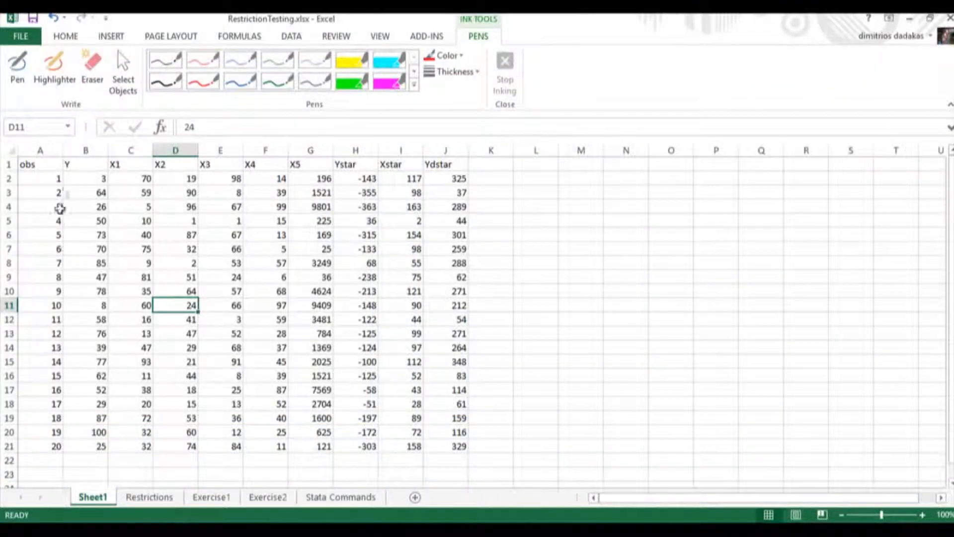
click(93, 177)
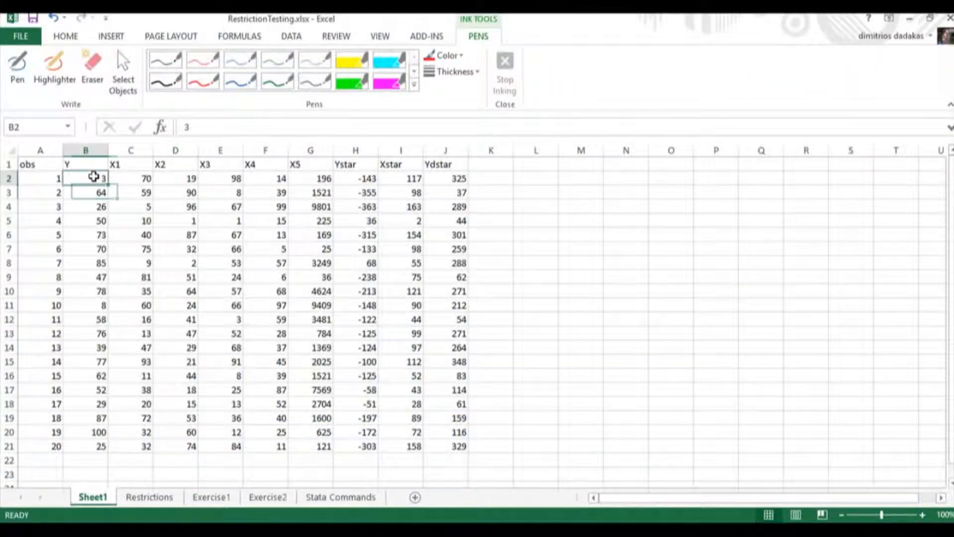
drag(40, 165, 47, 445)
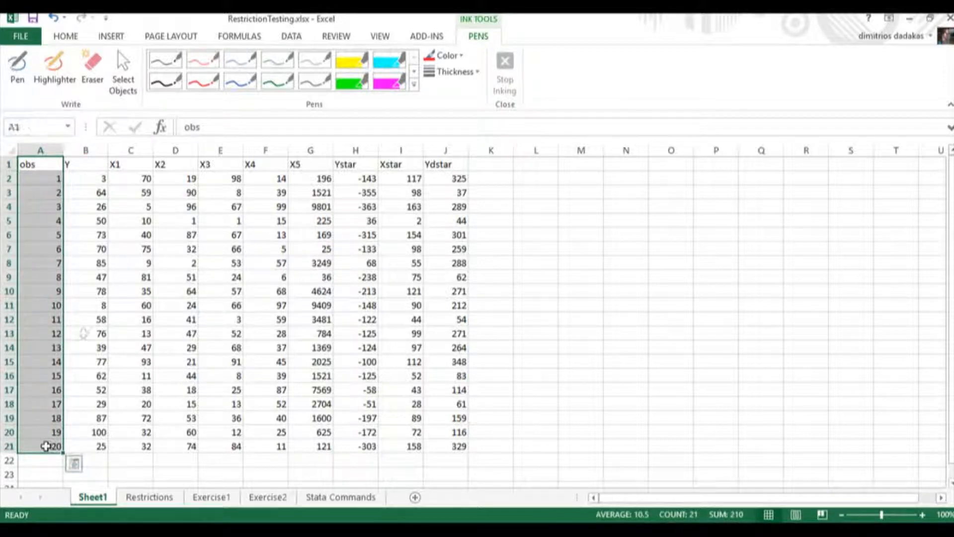
click(90, 178)
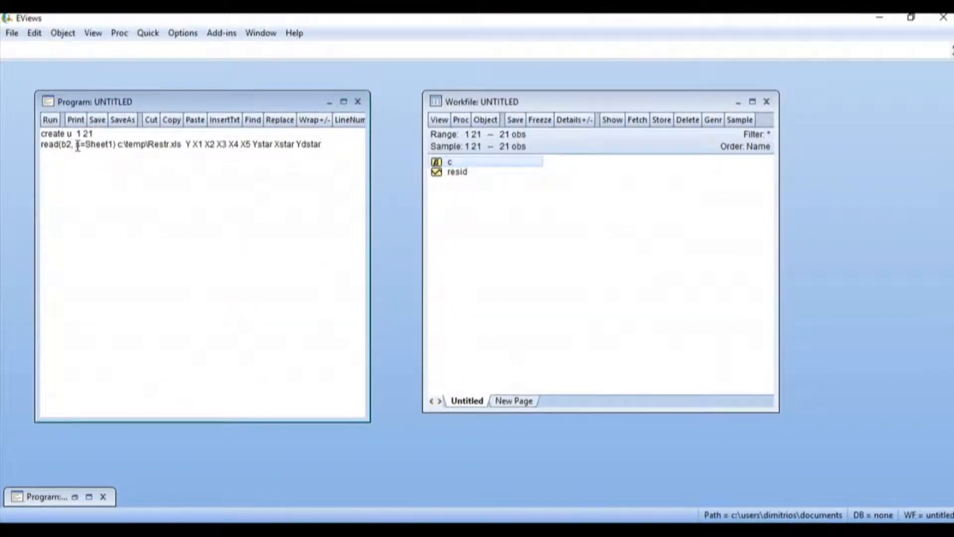
Step: Back in EViews, review the sheet name, file path and series names in the program's read command
drag(76, 145, 114, 145)
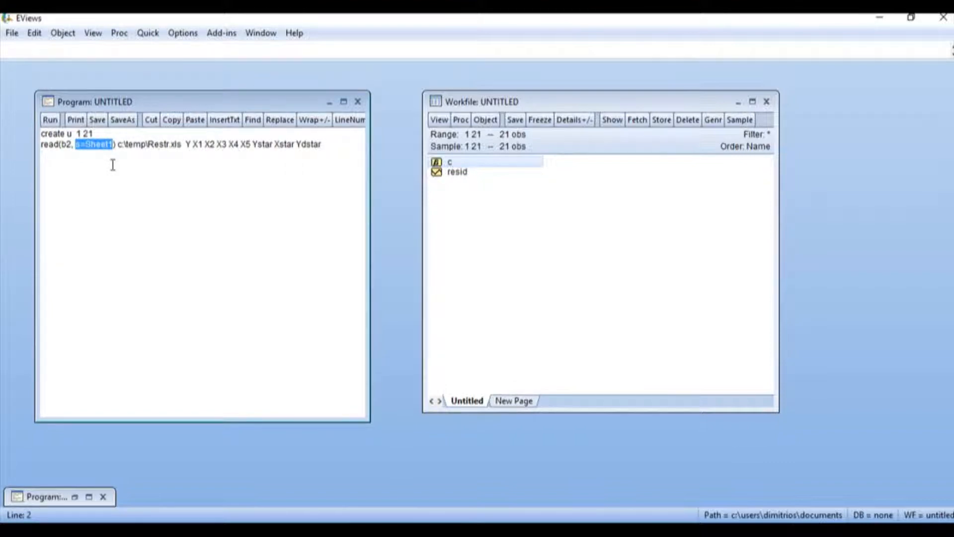
drag(117, 145, 153, 143)
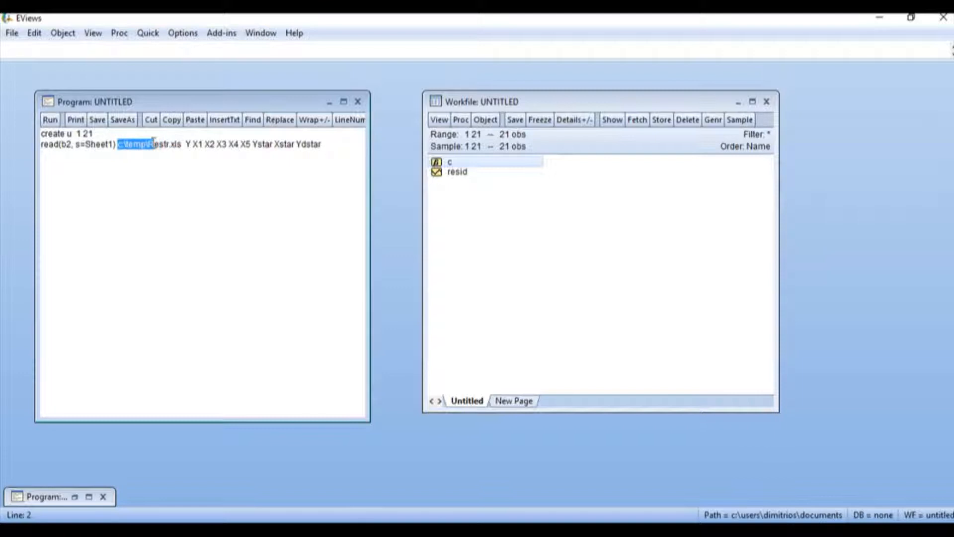
click(150, 163)
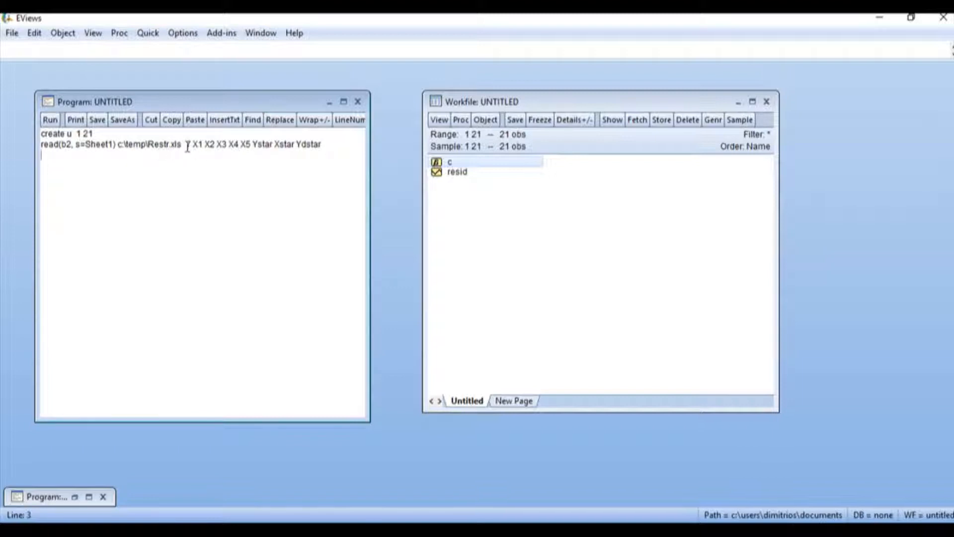
drag(187, 145, 322, 140)
click(220, 173)
Step: Run the program to import the Restr.xls series into a workfile, and place the workfile window beside the program
click(51, 119)
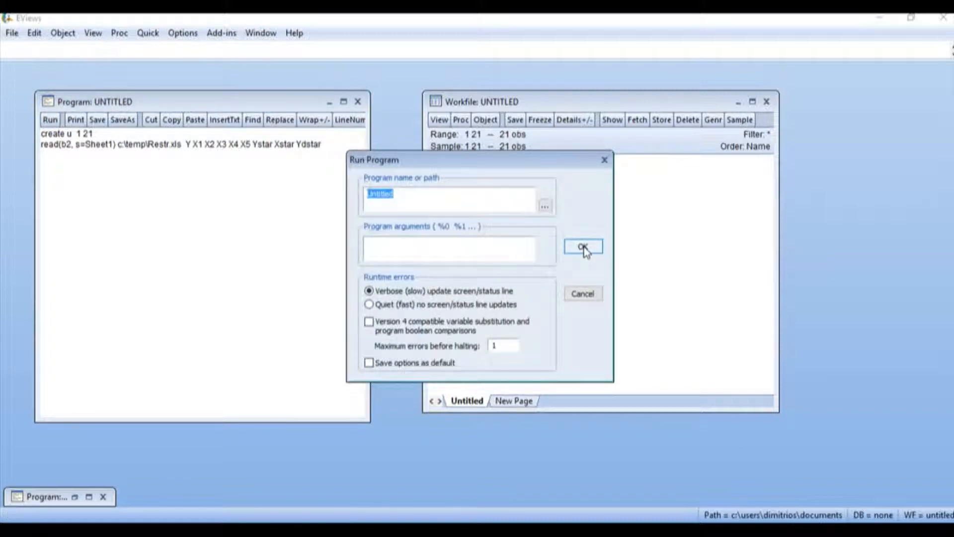
click(583, 247)
drag(476, 113, 536, 105)
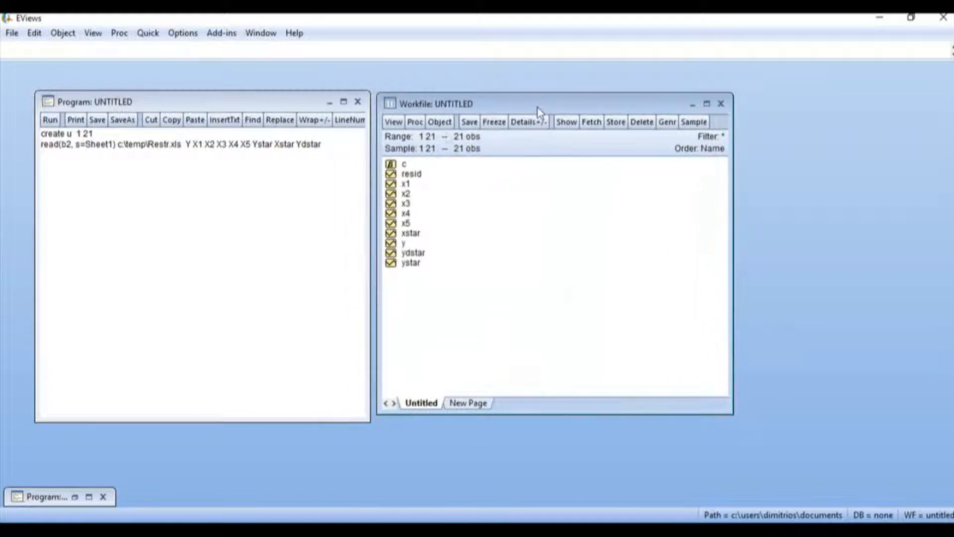
Step: Open the series x1 to x5 and y together as a group and examine their observations
click(408, 185)
drag(409, 184, 407, 251)
ctrl+click(407, 246)
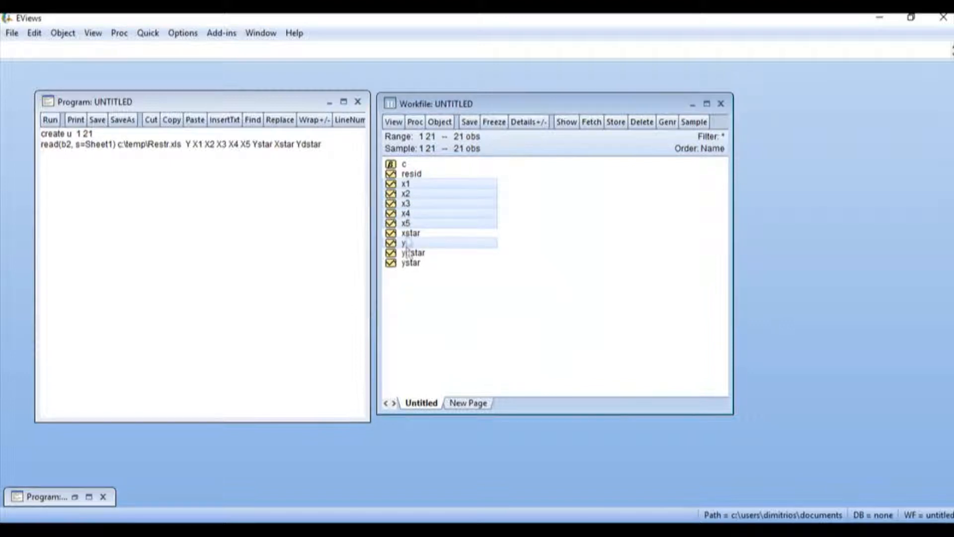
right_click(411, 202)
mouse_move(440, 206)
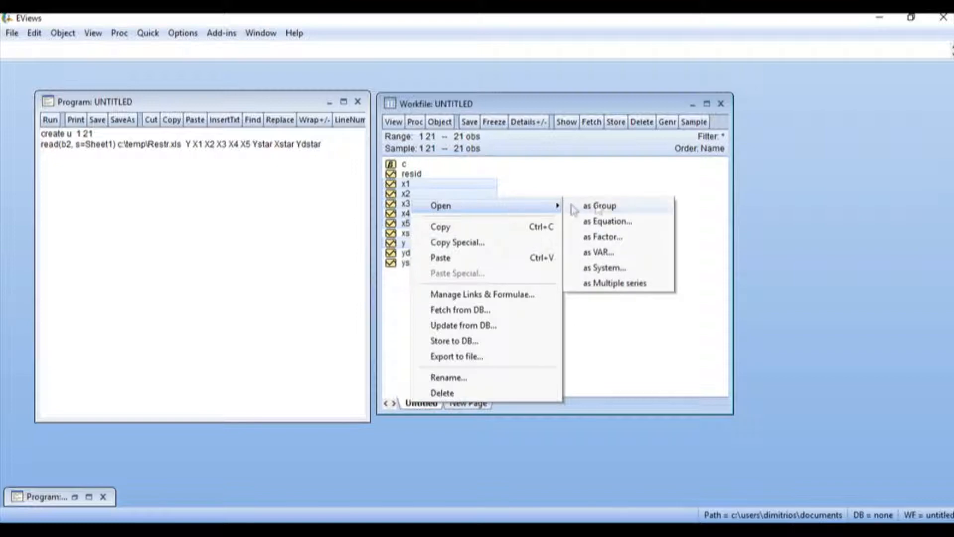
click(603, 206)
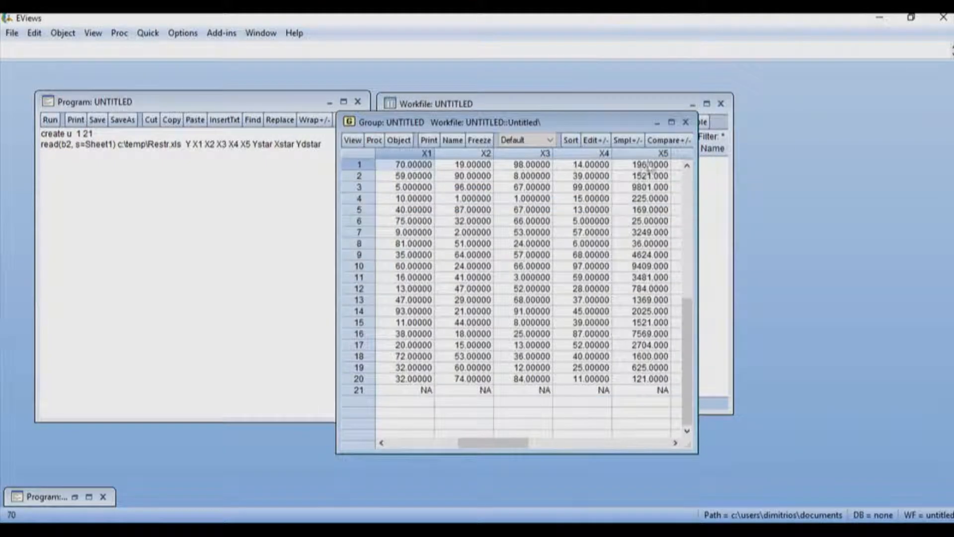
click(432, 233)
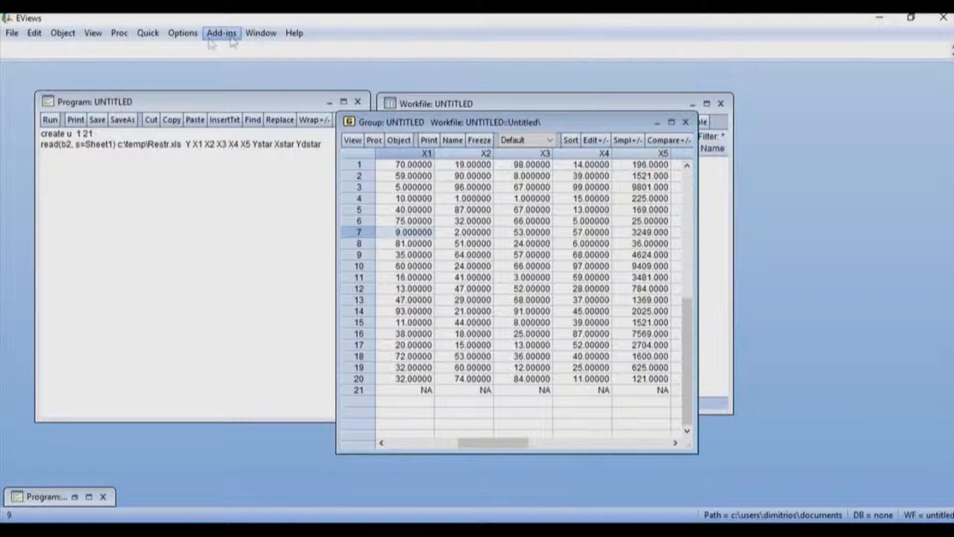
Step: Estimate a least squares equation specified as "y c(1) x1 x2 x3 x4 x5" for sample 1 21, and move its output window over the program
click(147, 33)
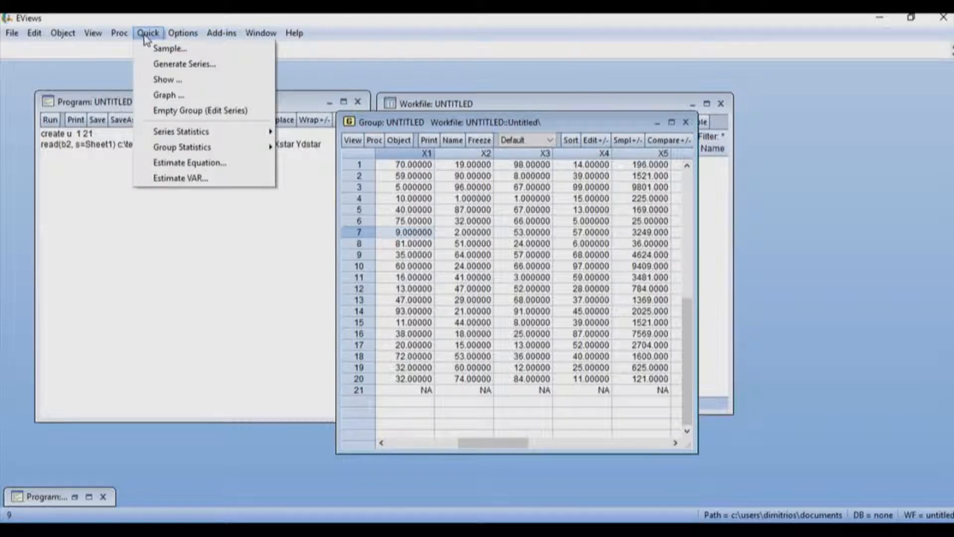
click(193, 165)
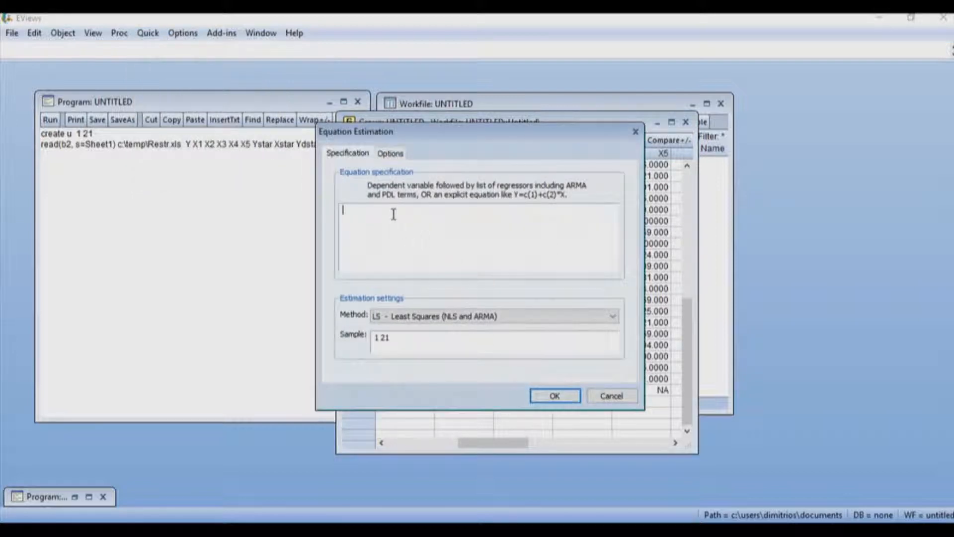
text(y)
text(-)
text( x1 x2 x3 x4 x5)
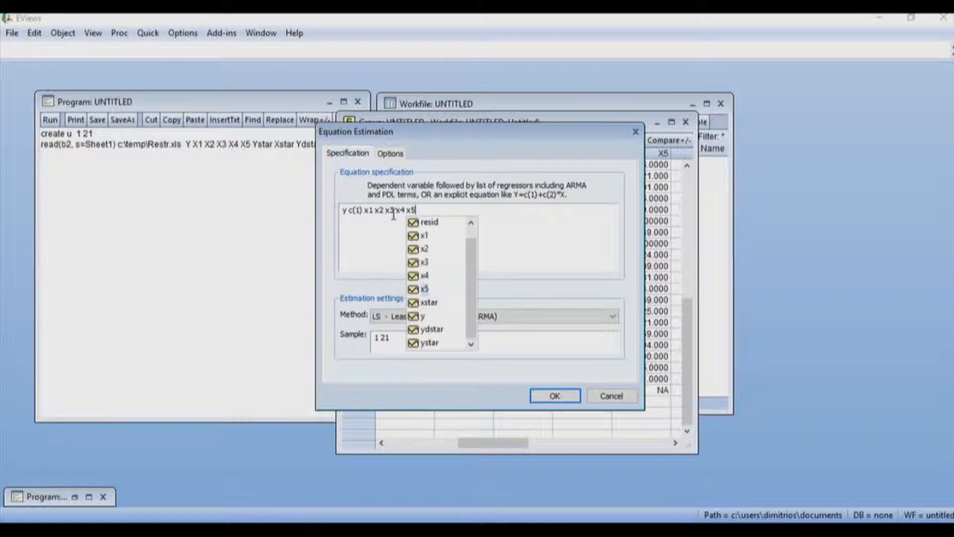
click(547, 396)
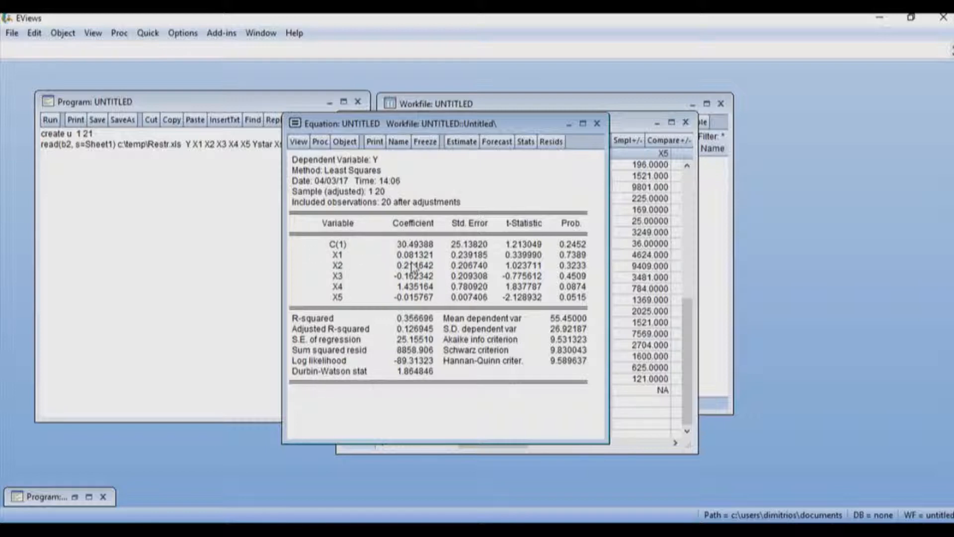
drag(413, 129, 238, 130)
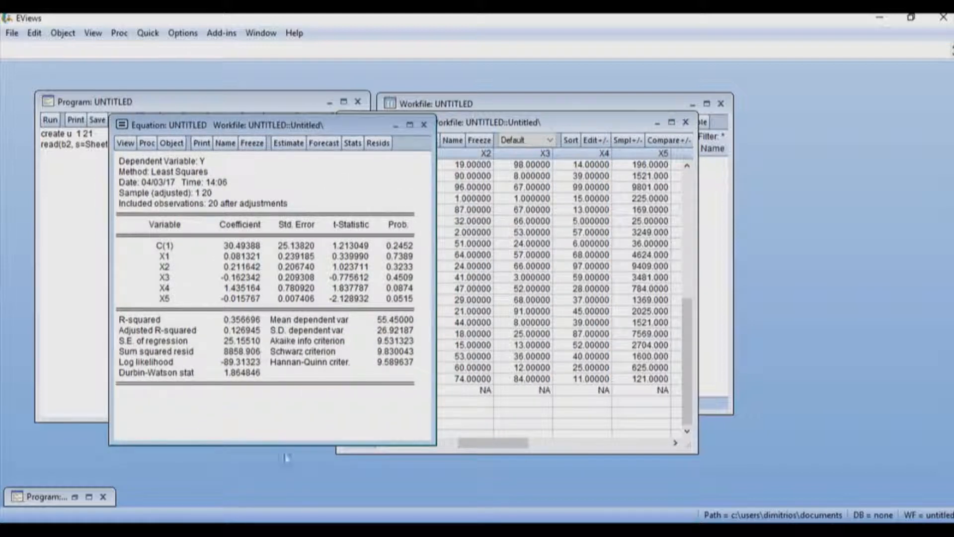
Step: Compare the hypotheses on the Excel workbook's Restrictions sheet with the coefficient numbering in the EViews equation's Representations view
key(alt+Tab)
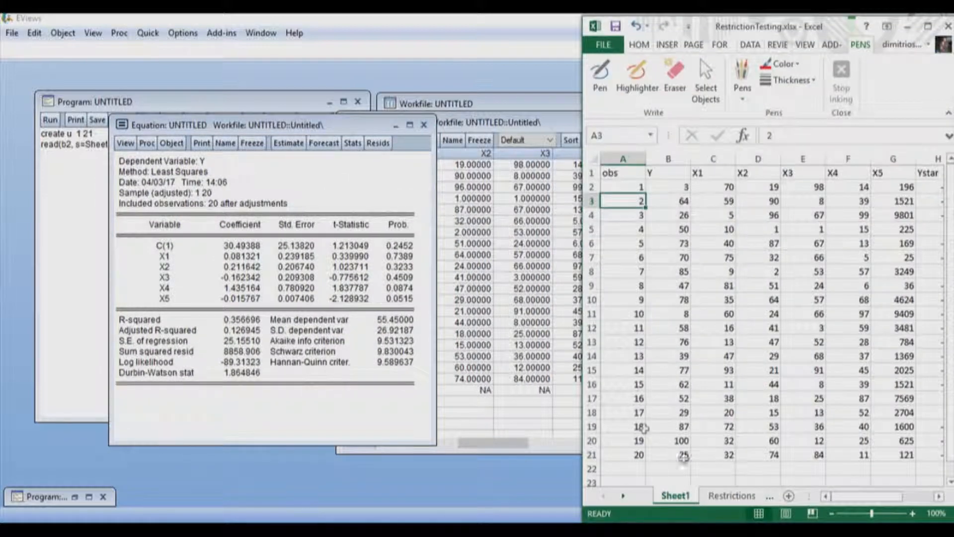
click(728, 494)
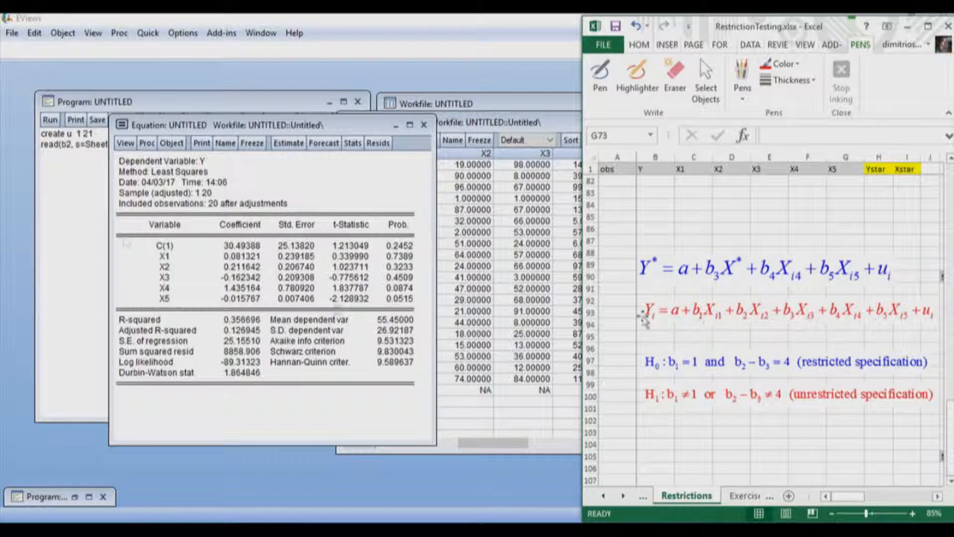
click(125, 143)
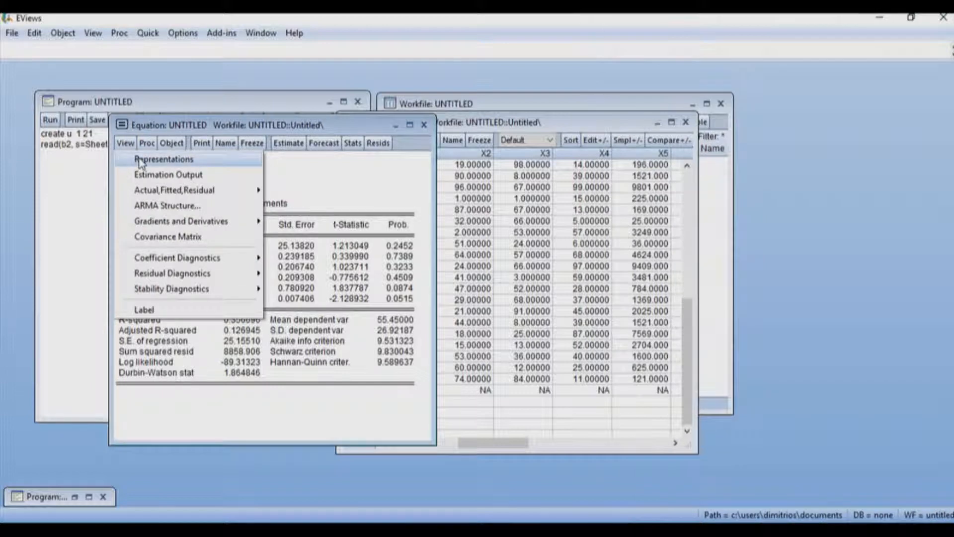
click(165, 160)
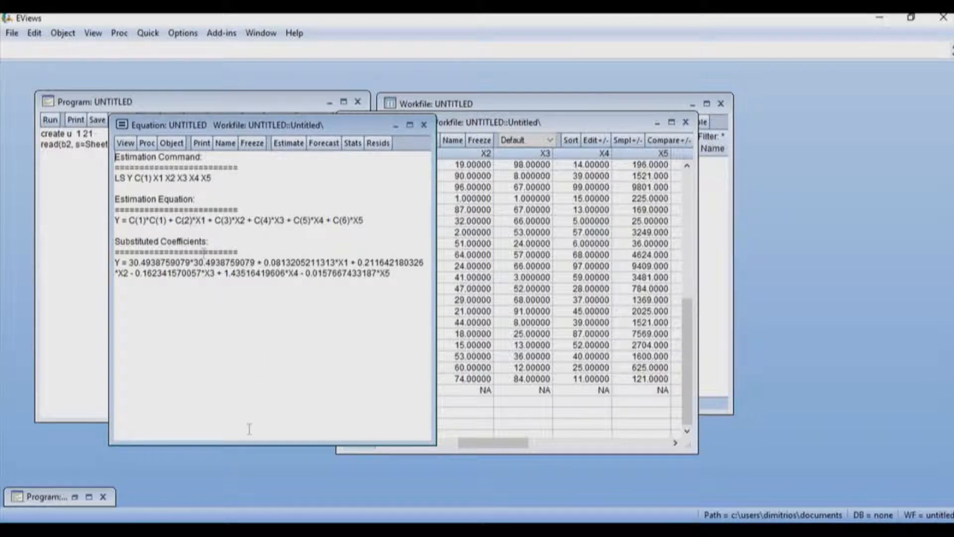
key(alt+Tab)
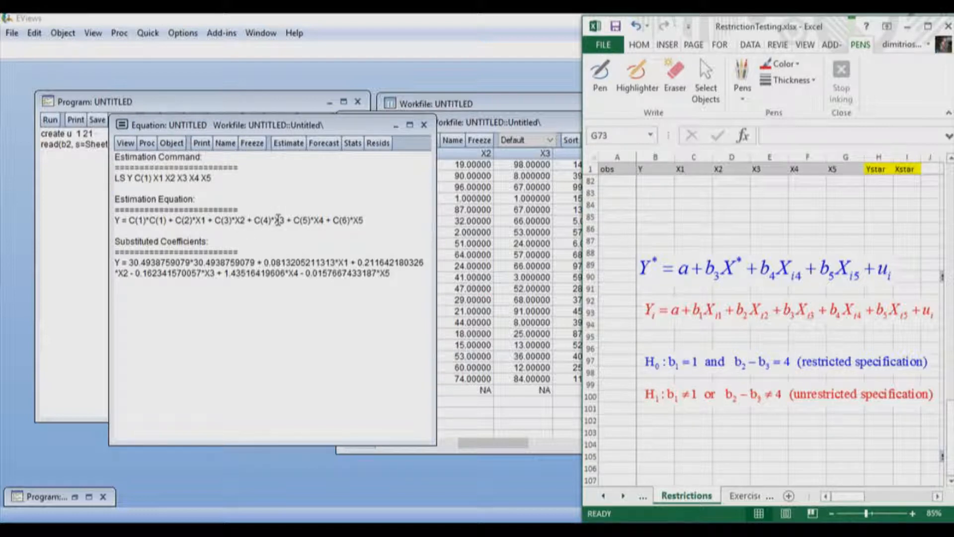
Step: Set up a Wald coefficient restrictions test on the equation with "c(2)=1, c(3)-c(4)=4", keeping the estimation equation in view
click(125, 143)
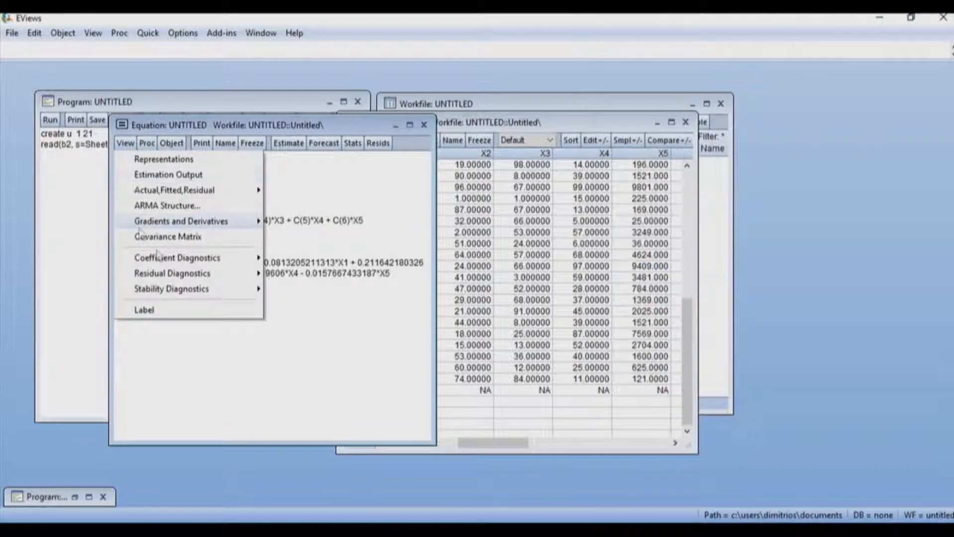
mouse_move(180, 262)
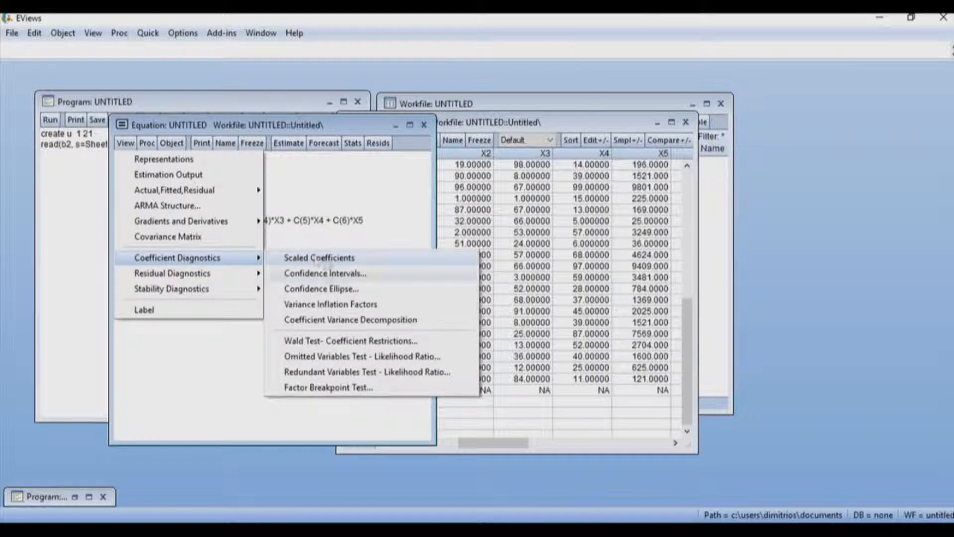
click(332, 342)
drag(238, 226, 270, 193)
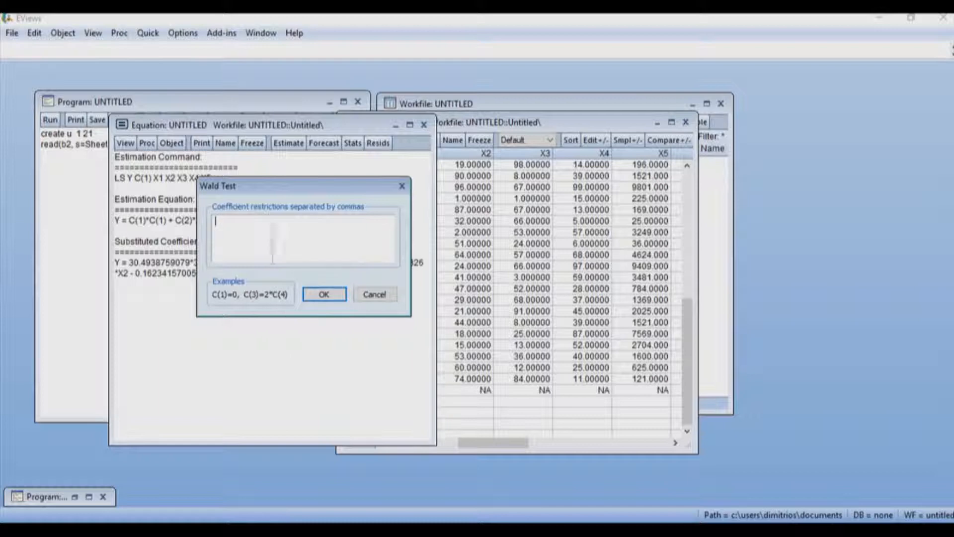
drag(265, 190, 192, 246)
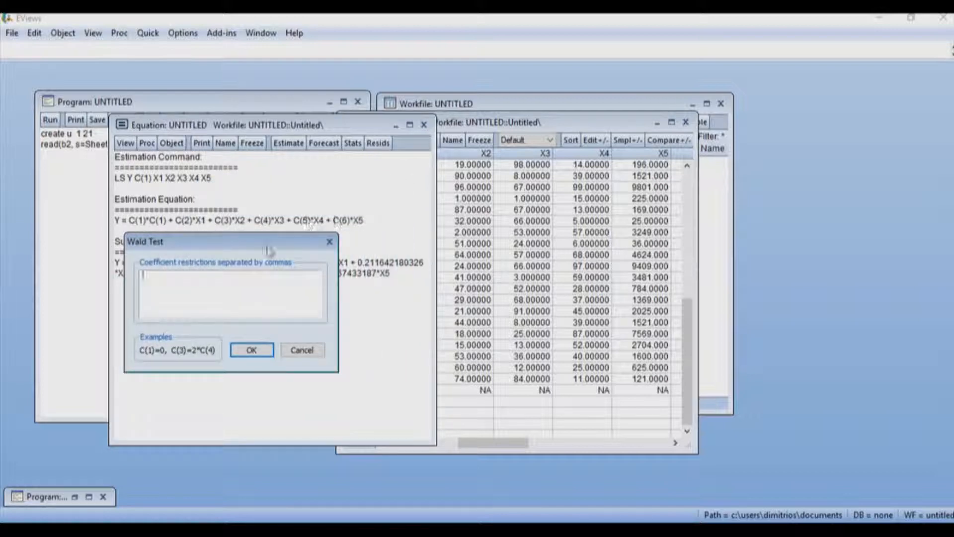
text(c()
text(2)=1, )
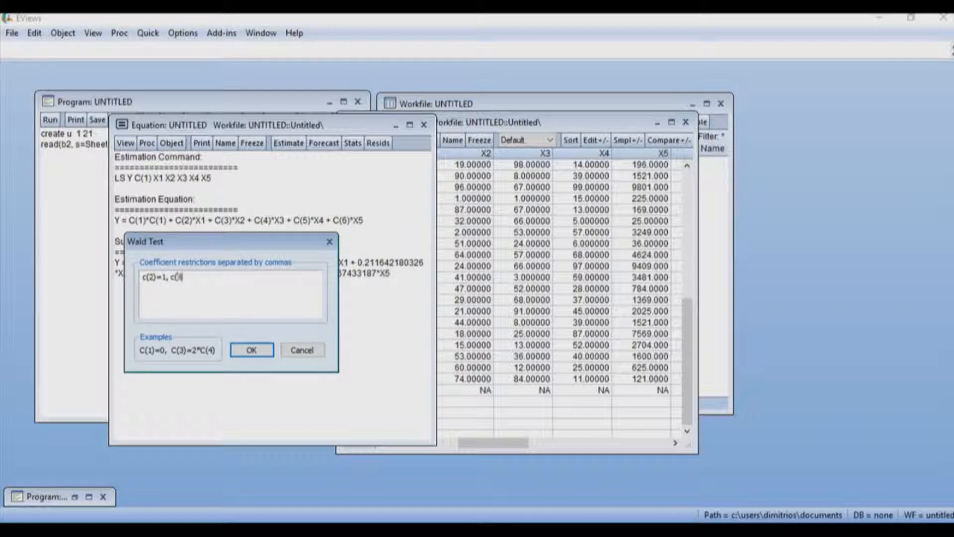
text(c(3)-c(4)=4)
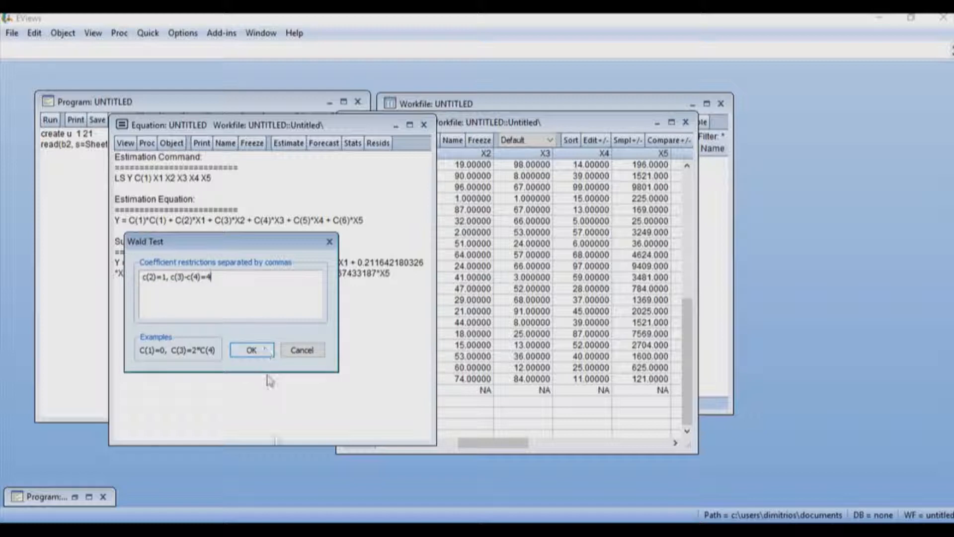
Step: Review the F statistic and critical value on Excel's Restrictions sheet, and run the prepared Wald test in EViews
click(293, 528)
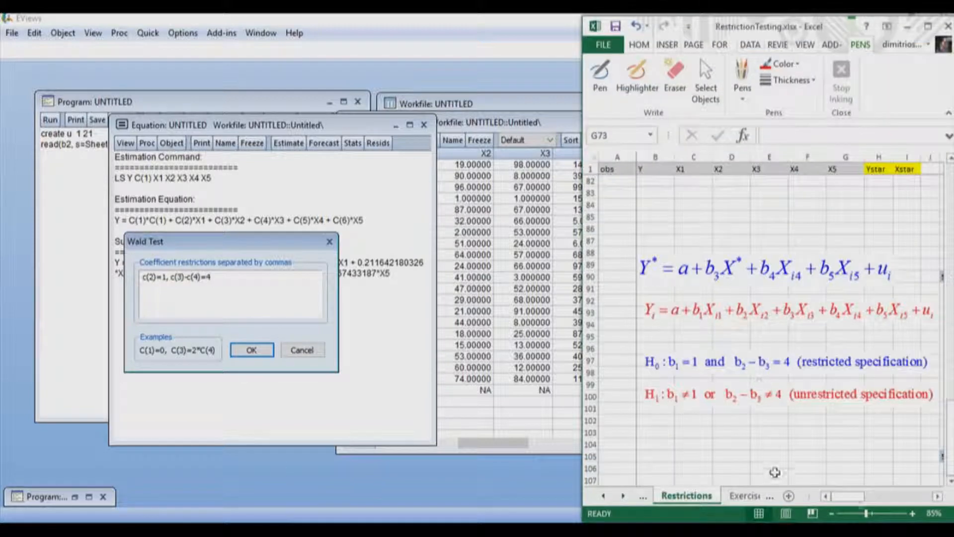
drag(862, 497, 901, 502)
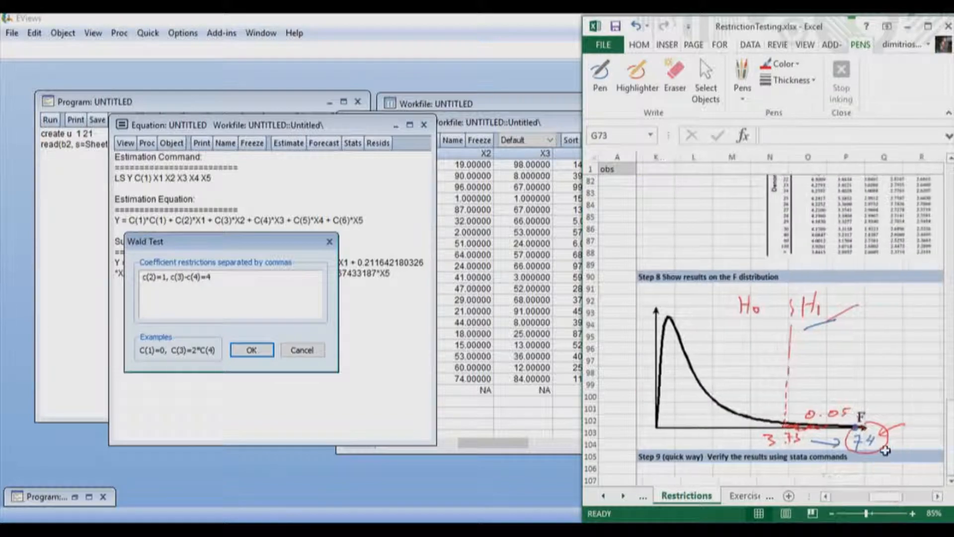
scroll(798, 277, up, 4)
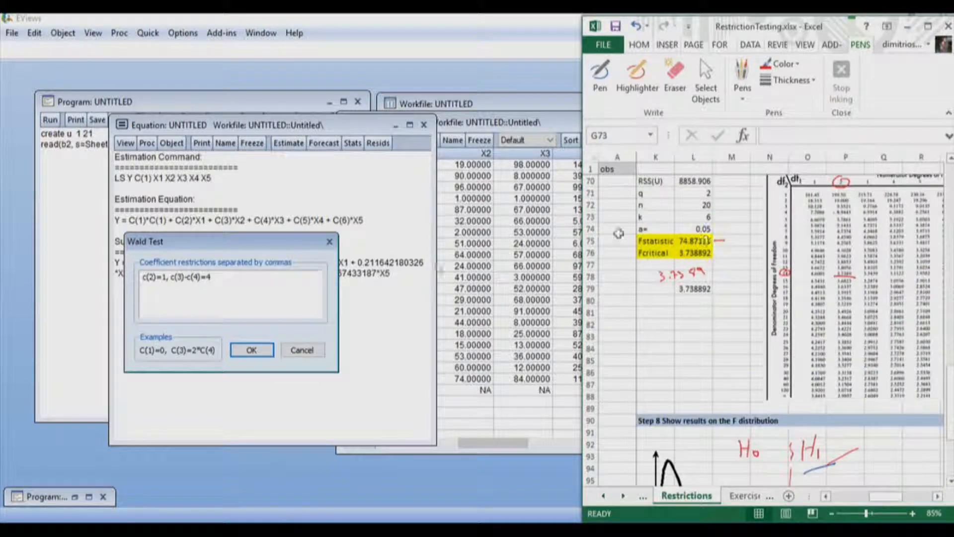
click(251, 334)
click(251, 350)
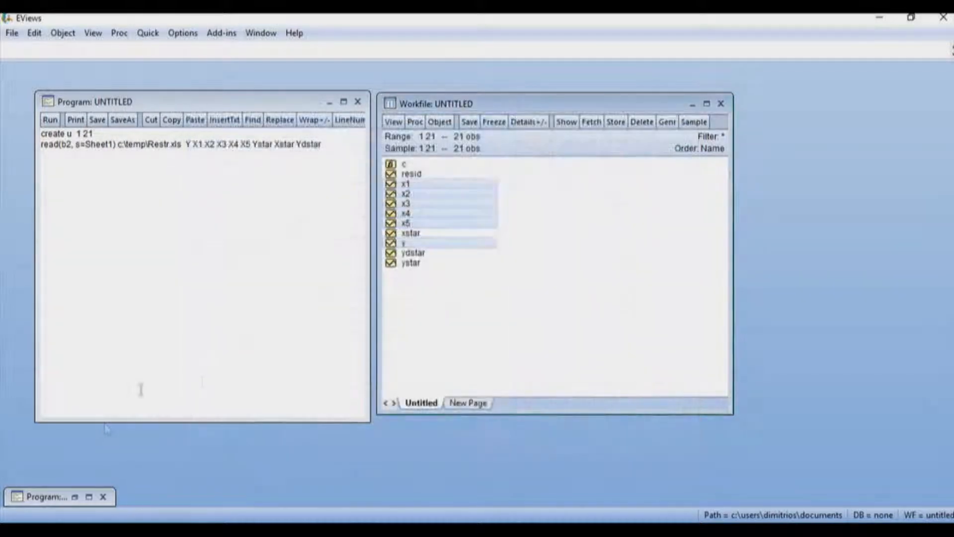
Step: Add the line "equation l1.ls Y c(1) x1 x2 x3 x4 x5" to the program below the read command and check its regressors
click(128, 221)
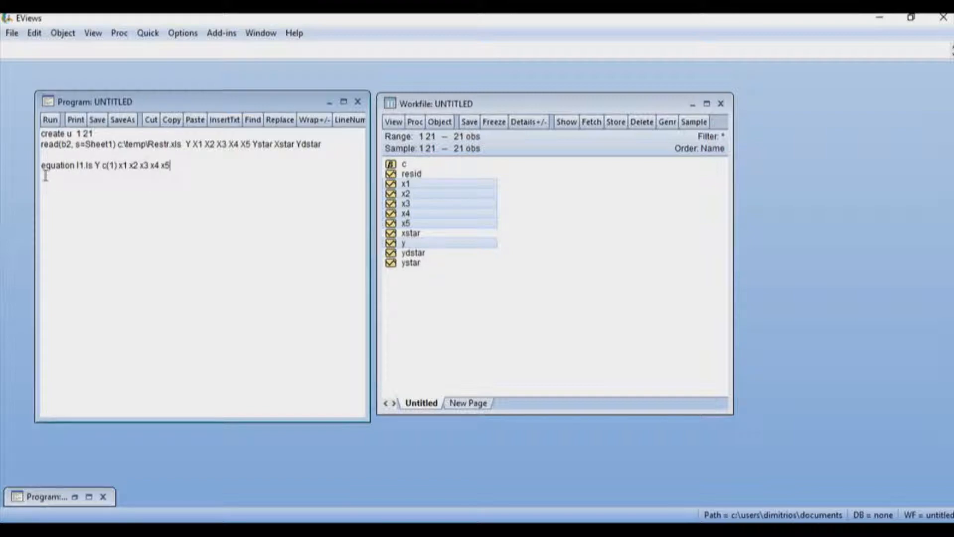
click(85, 173)
text(.)
drag(105, 176, 115, 179)
drag(120, 165, 177, 175)
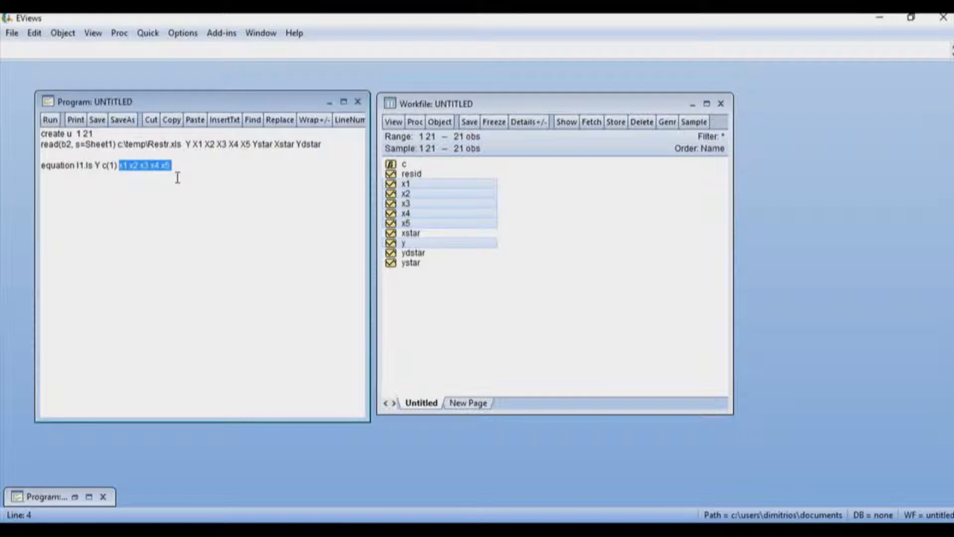
click(178, 176)
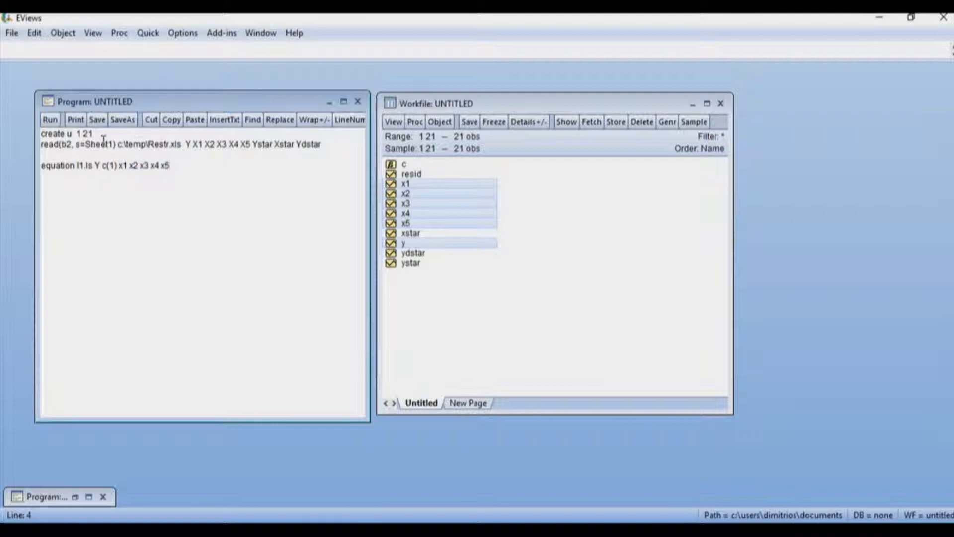
Step: Run the program with verbose updates to rebuild the workfile, and open the estimated equation l1
click(52, 123)
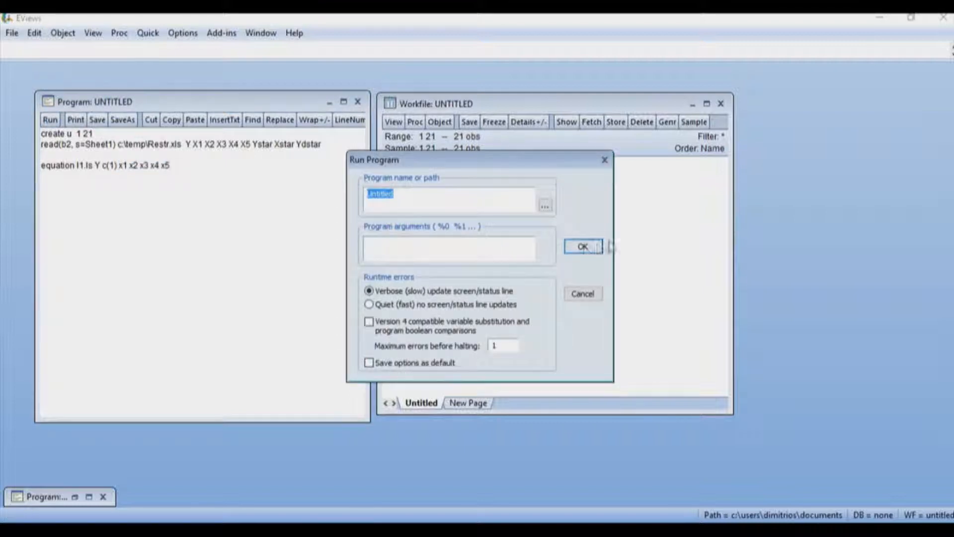
click(594, 248)
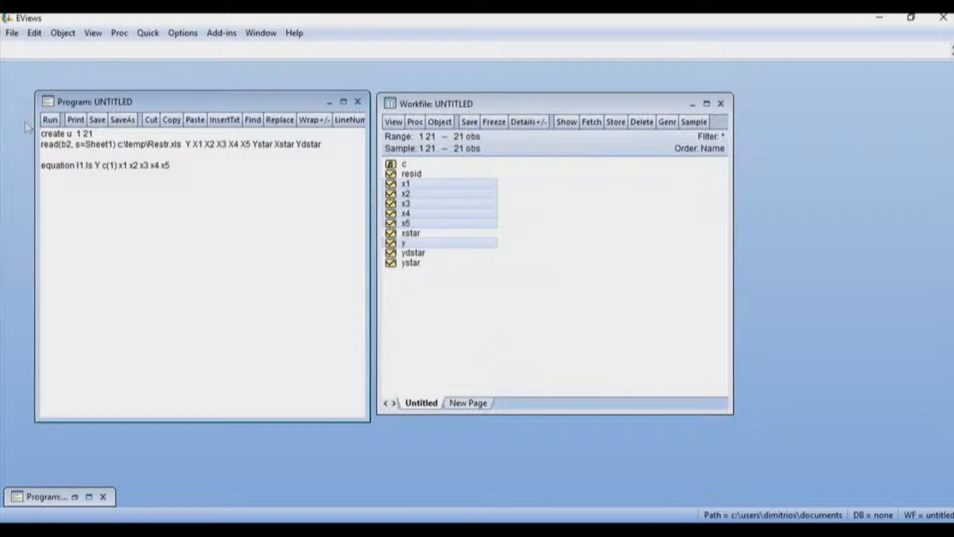
click(52, 123)
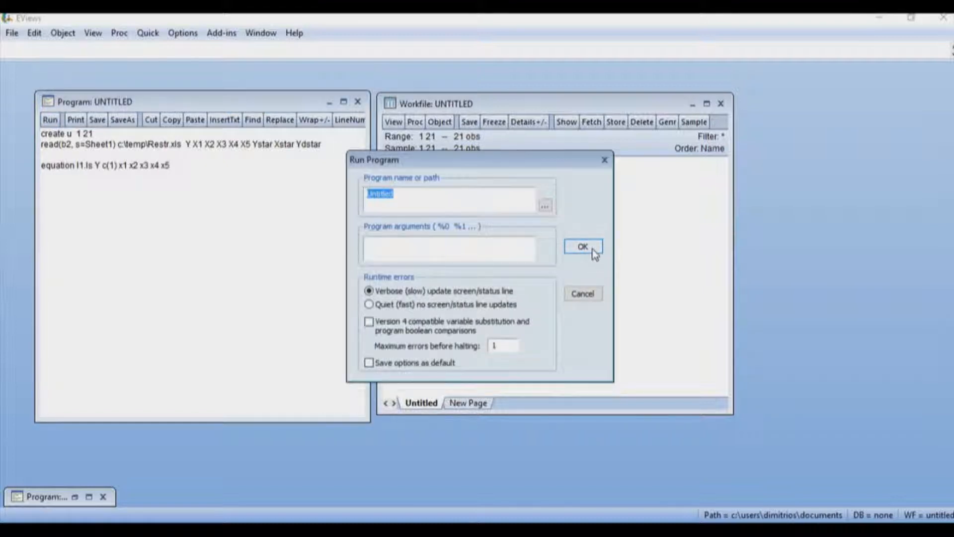
click(583, 247)
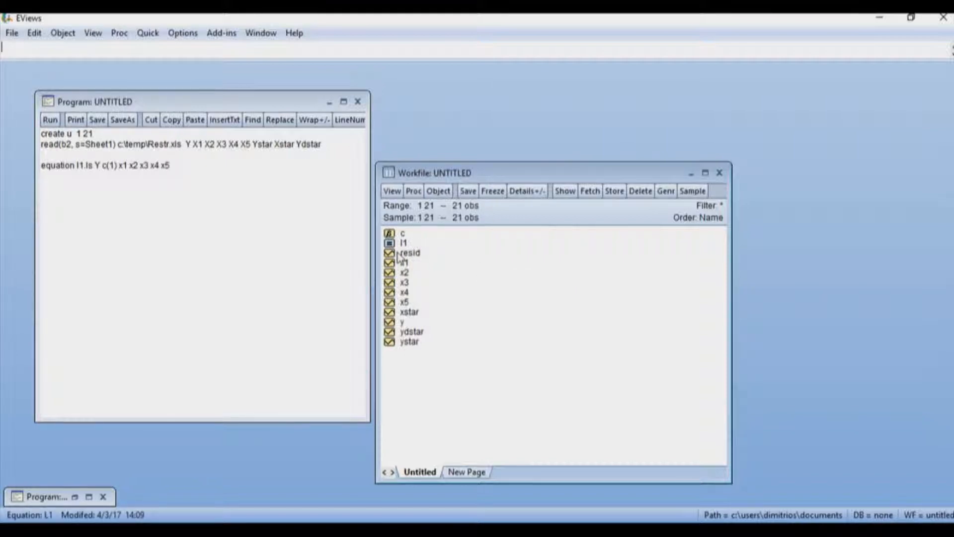
double_click(390, 244)
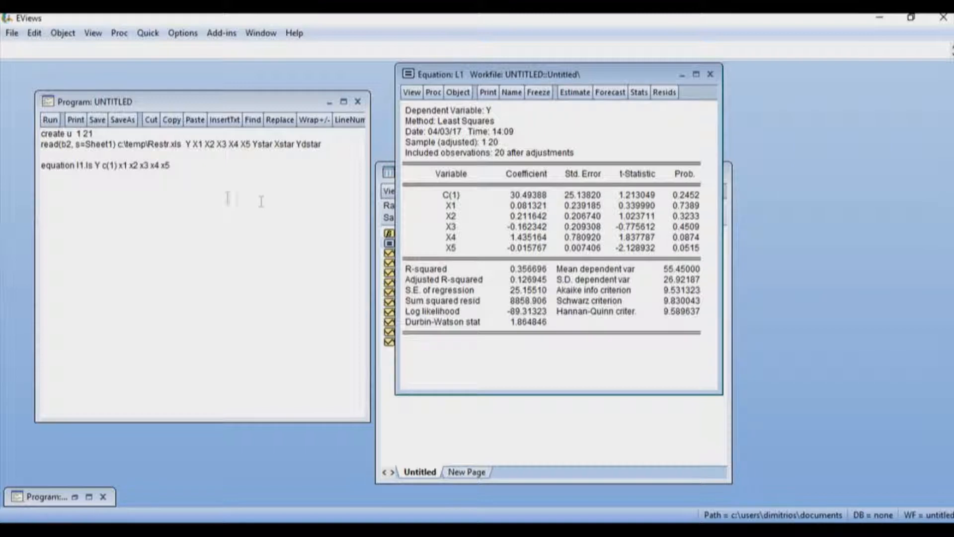
Step: Add "l1.wald c(2)=1, c(3)-c(4)=4" below the equation line, and select the program lines from the read command through the Wald command
click(175, 166)
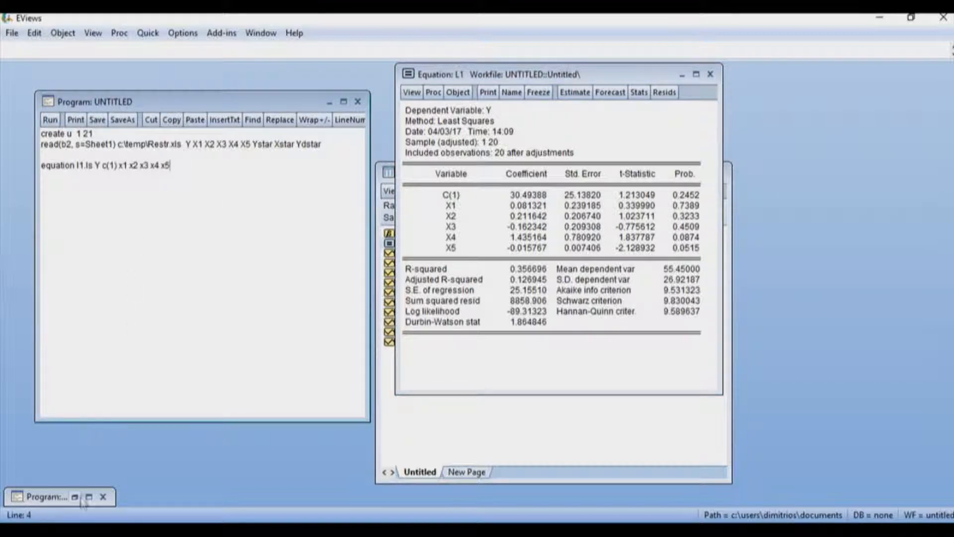
text(l1.wald c(2)=1, c(3)-c(4)=4)
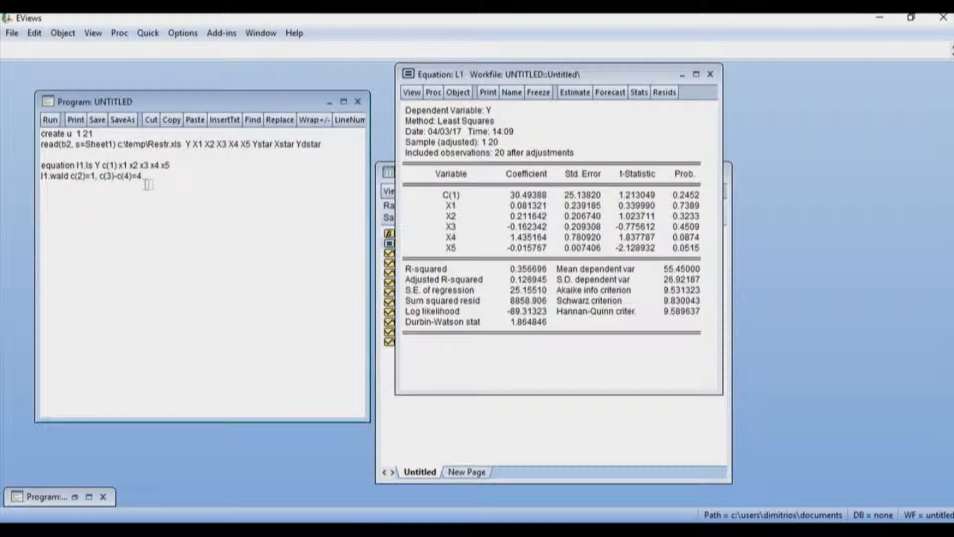
click(163, 176)
drag(144, 176, 35, 144)
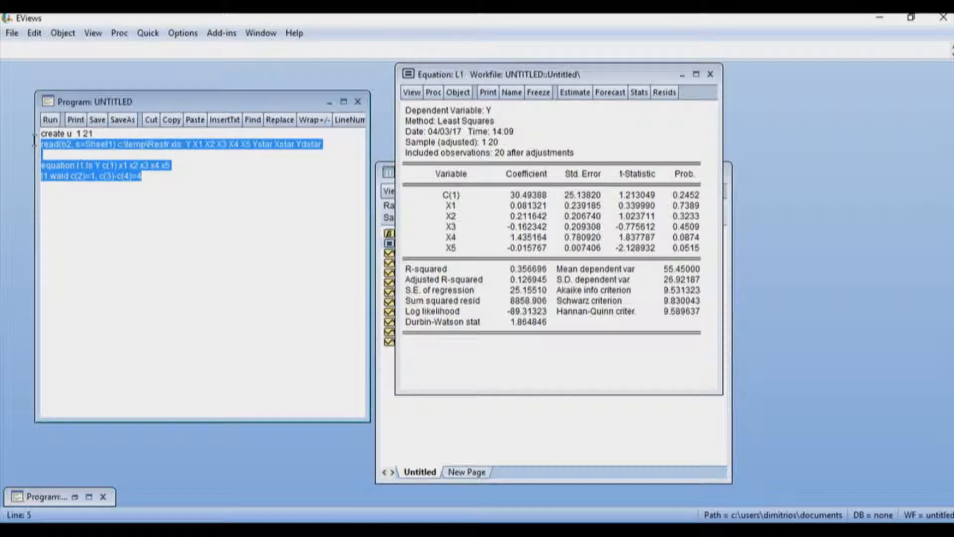
Step: Run the complete program with verbose updates to produce the Wald test for equation l1, and select its F-statistic value
click(142, 176)
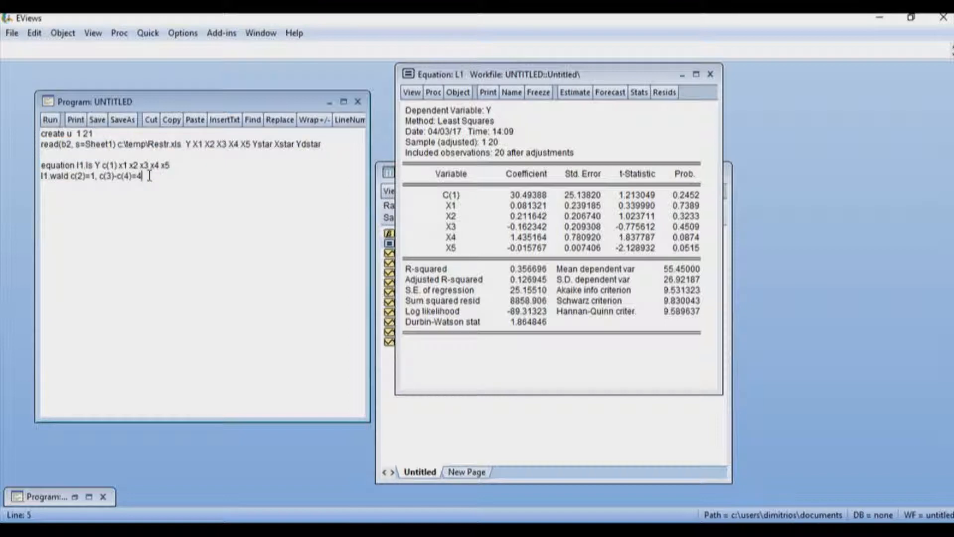
click(50, 120)
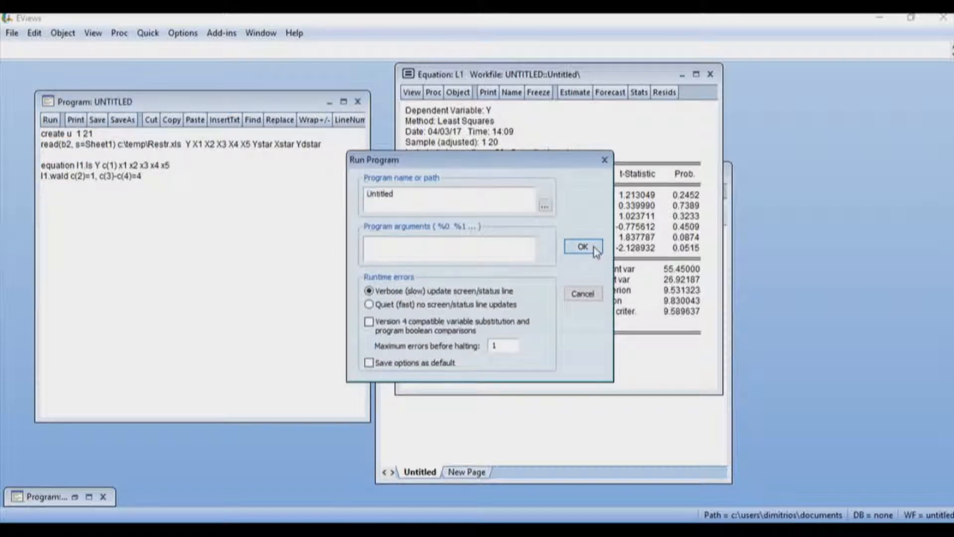
click(582, 247)
click(545, 203)
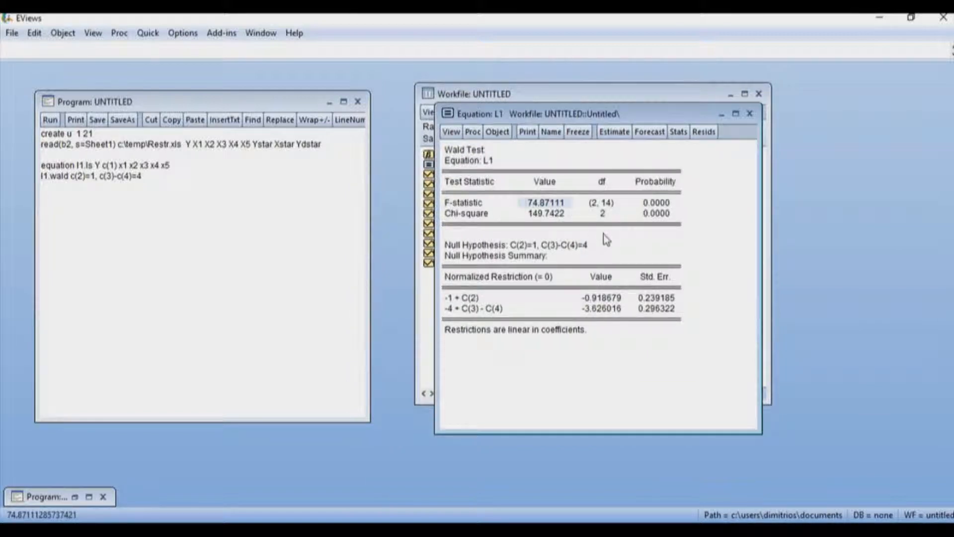
Step: Place the Wald test output beside a widened Excel window and compare it with the F distribution graph and hypotheses on the Restrictions sheet
drag(643, 119, 264, 111)
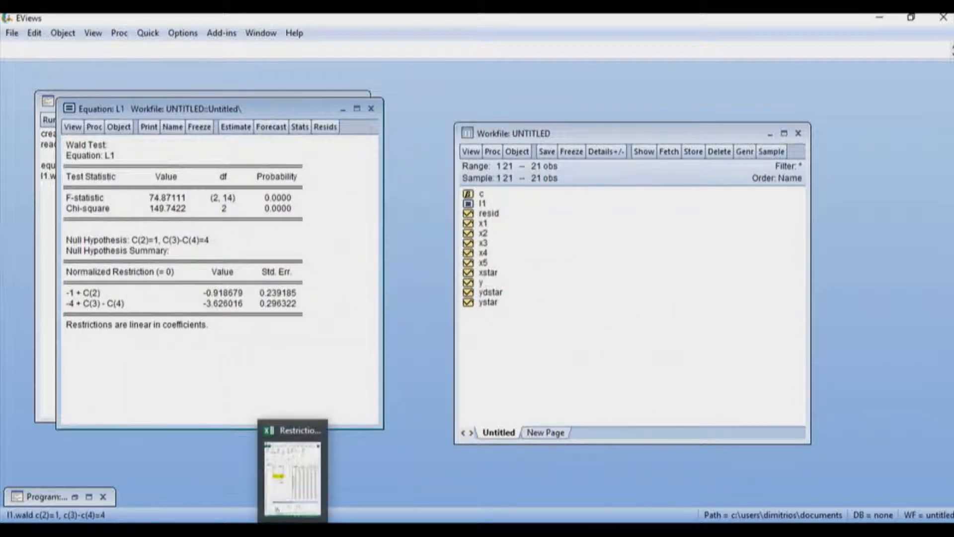
click(294, 528)
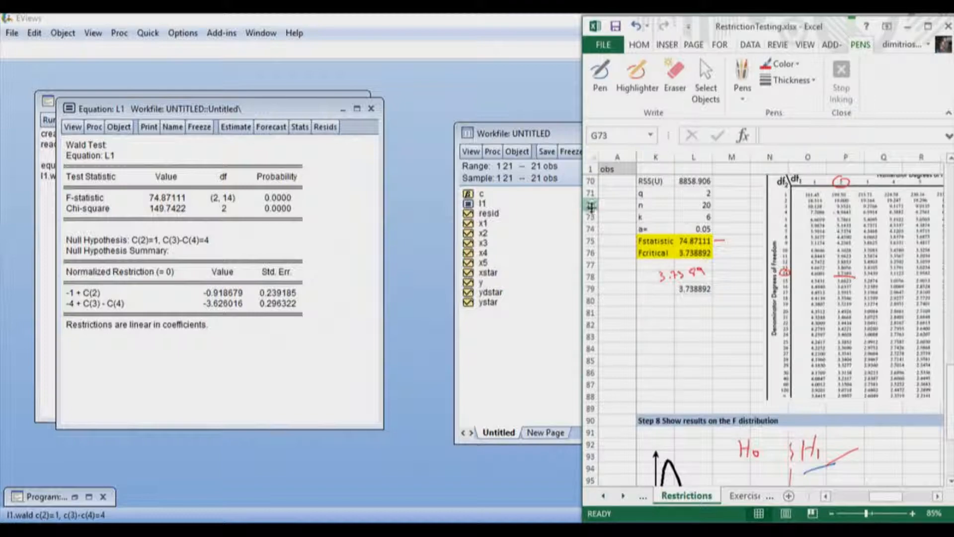
drag(581, 211, 381, 211)
scroll(572, 262, down, 3)
scroll(573, 261, down, 2)
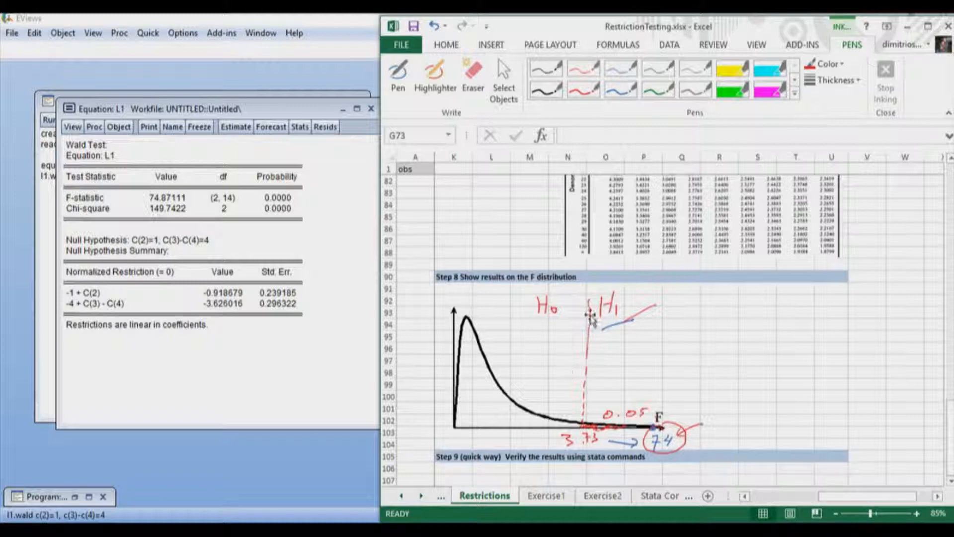
drag(847, 496, 776, 508)
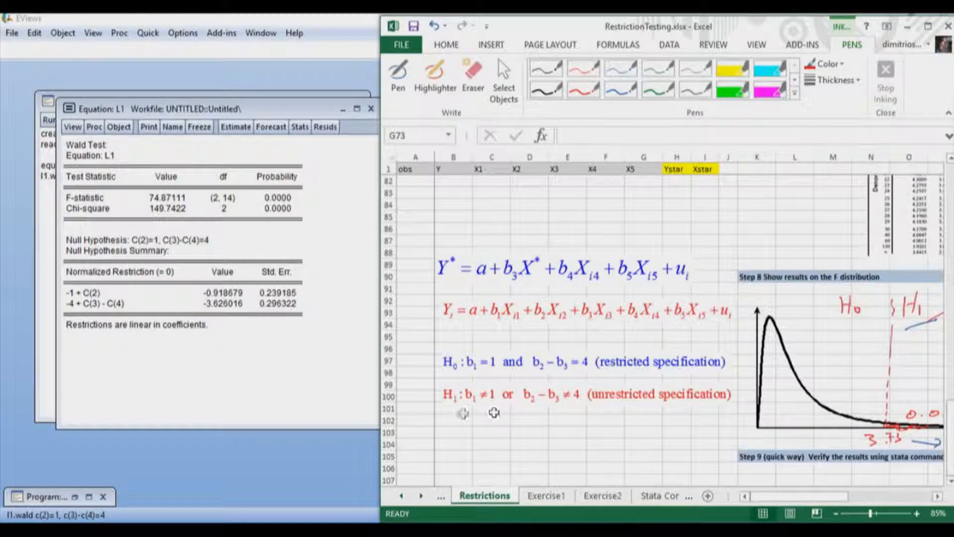